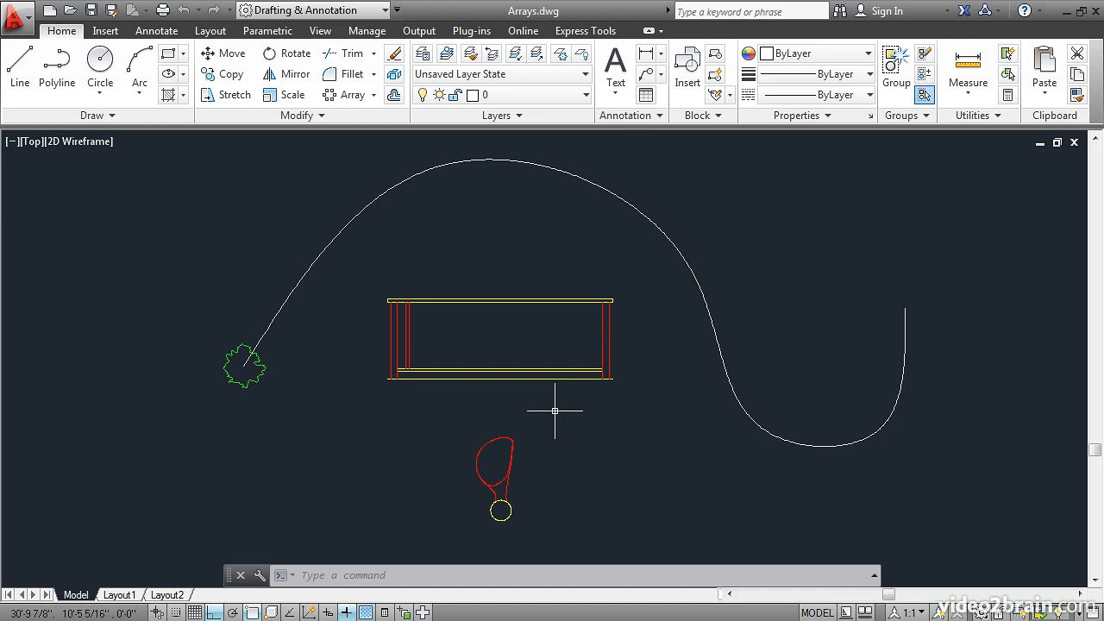
Create a rectangular array from the two red baluster lines near the railing's left post, with 1 row
{"action": "left_click", "coordinate": [373, 96]}
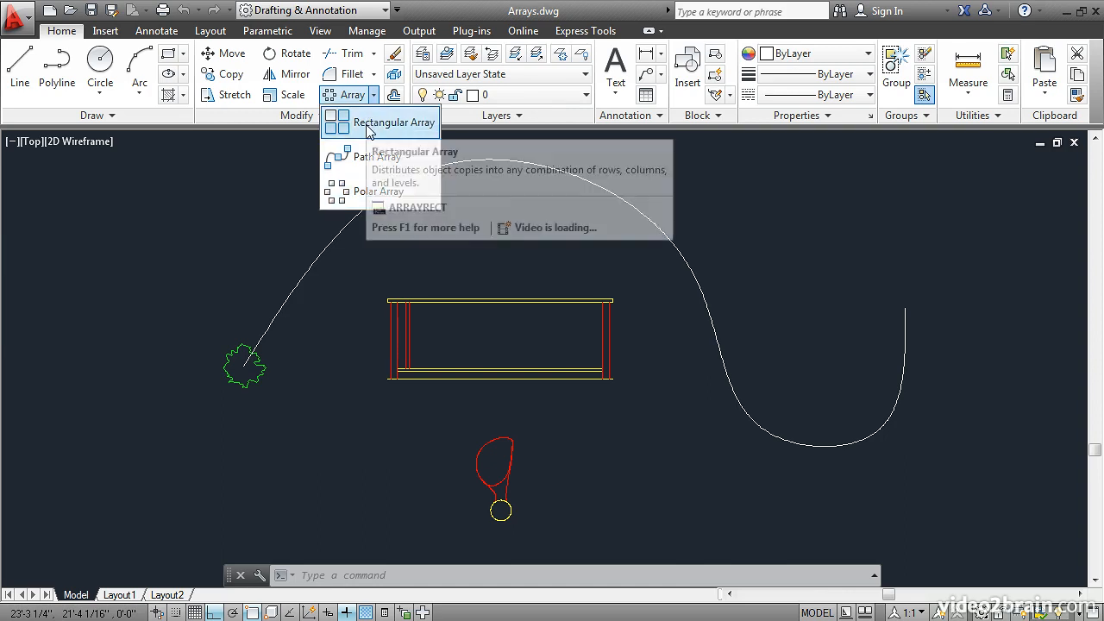
{"action": "left_click", "coordinate": [370, 125]}
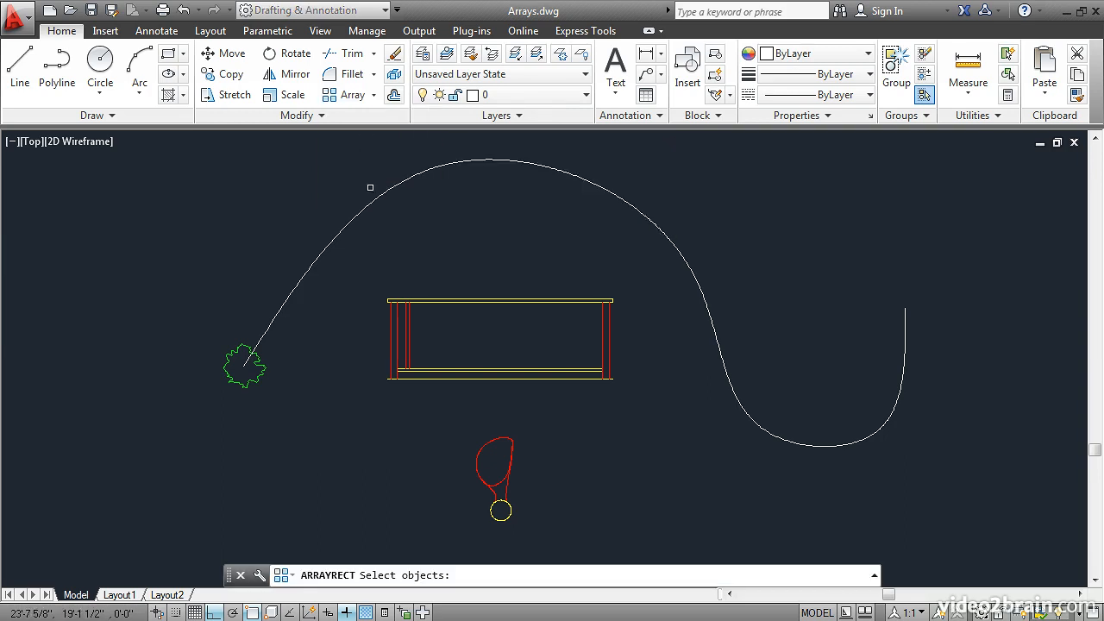
{"action": "left_click", "coordinate": [405, 333]}
{"action": "left_click", "coordinate": [408, 334]}
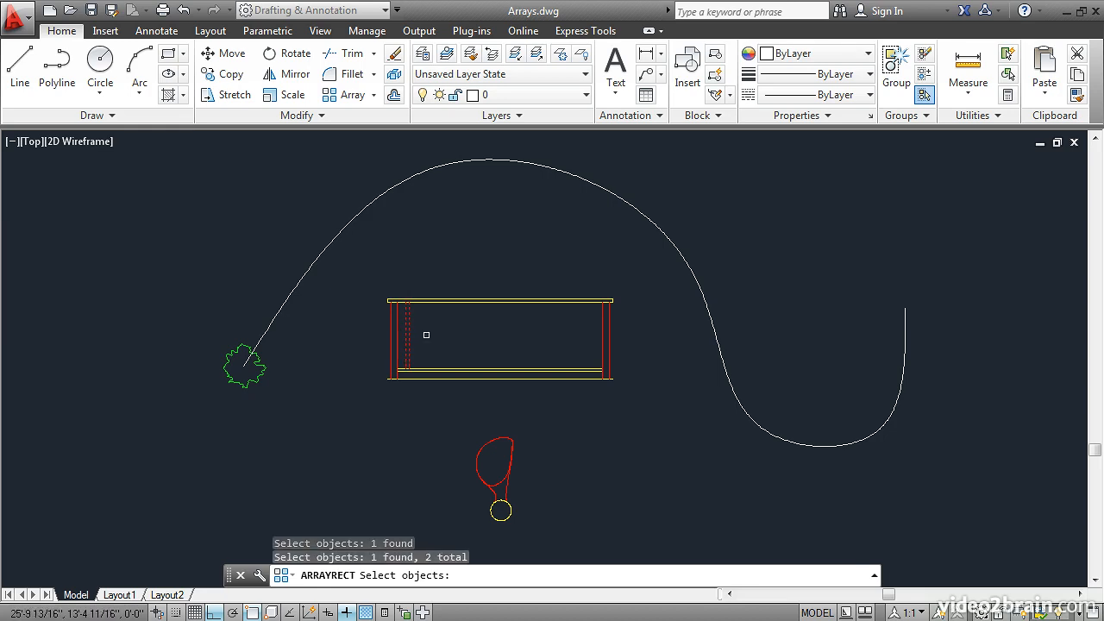
{"action": "key", "text": "Return"}
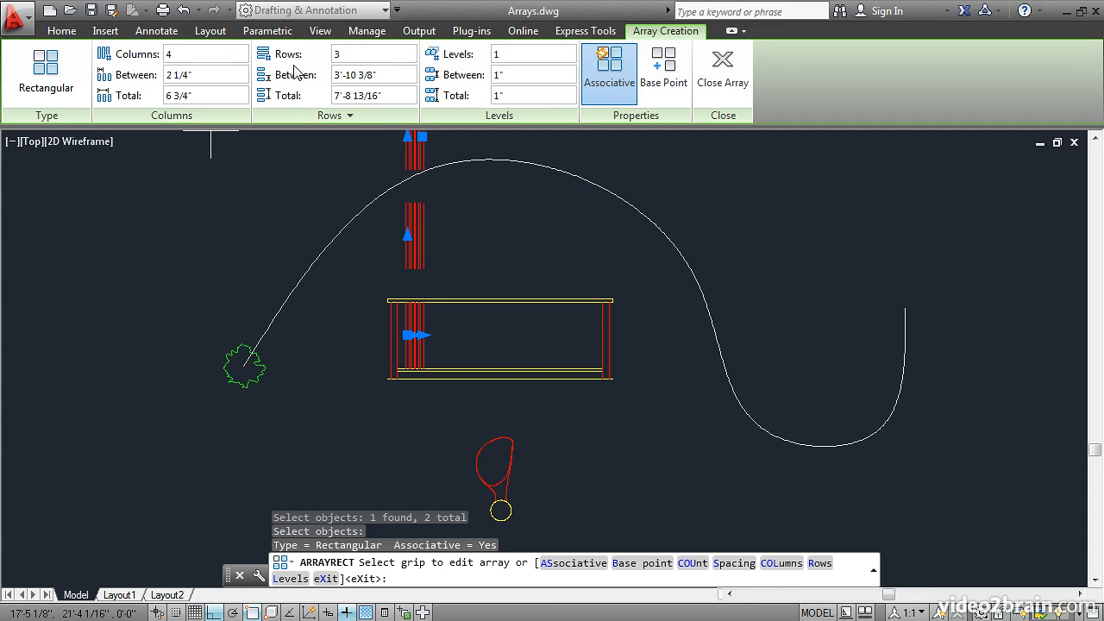
{"action": "left_click", "coordinate": [367, 54]}
{"action": "type", "text": "1"}
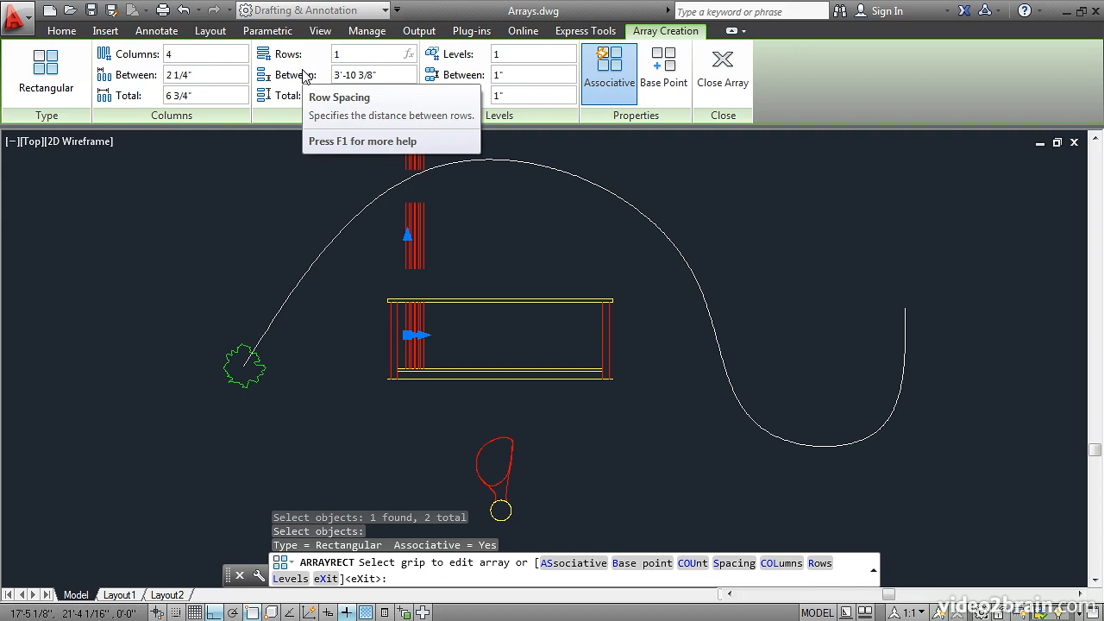
{"action": "key", "text": "Return"}
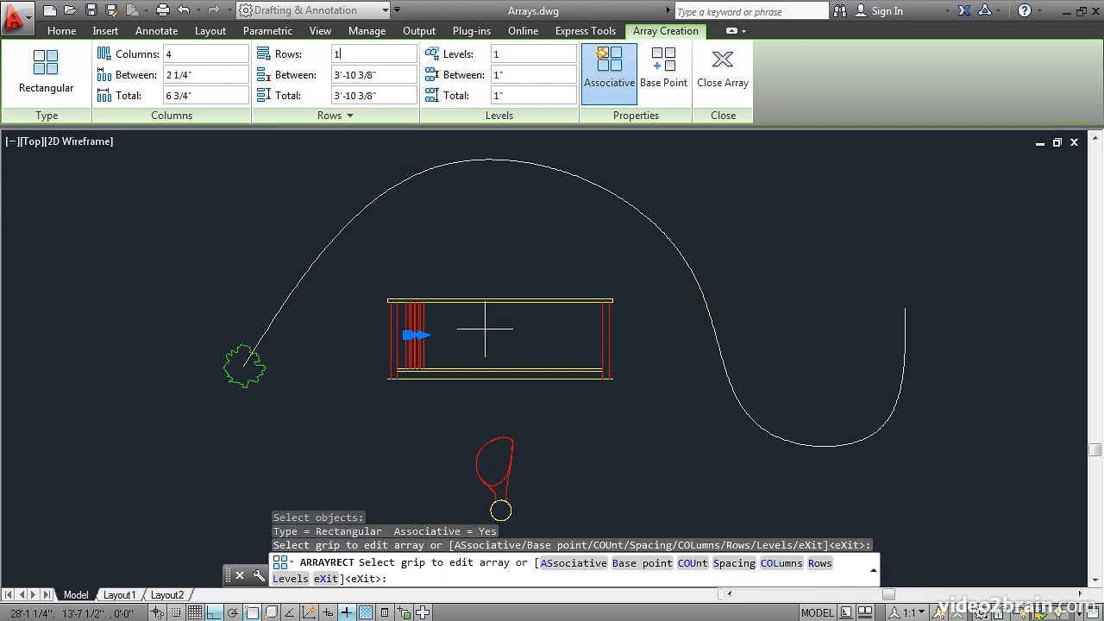
Set the baluster array's column spacing to 5.5 inches
{"action": "scroll", "coordinate": [486, 328], "scroll_direction": "up", "scroll_amount": 2}
{"action": "scroll", "coordinate": [486, 327], "scroll_direction": "up", "scroll_amount": 2}
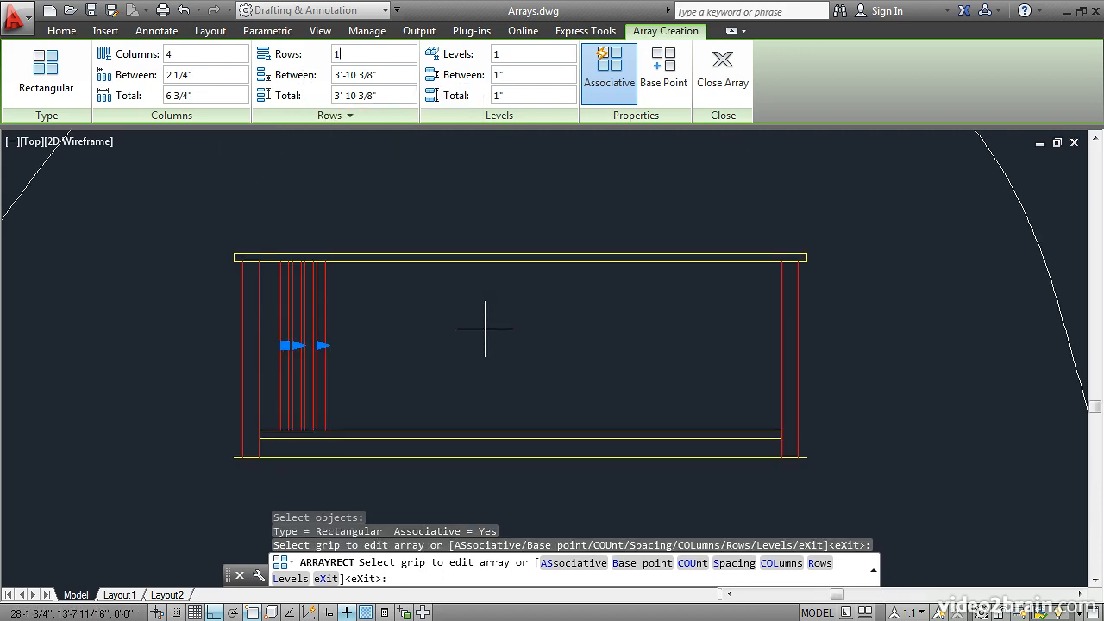
{"action": "scroll", "coordinate": [485, 328], "scroll_direction": "up", "scroll_amount": 2}
{"action": "middle_click_drag", "start_coordinate": [486, 328], "coordinate": [492, 289]}
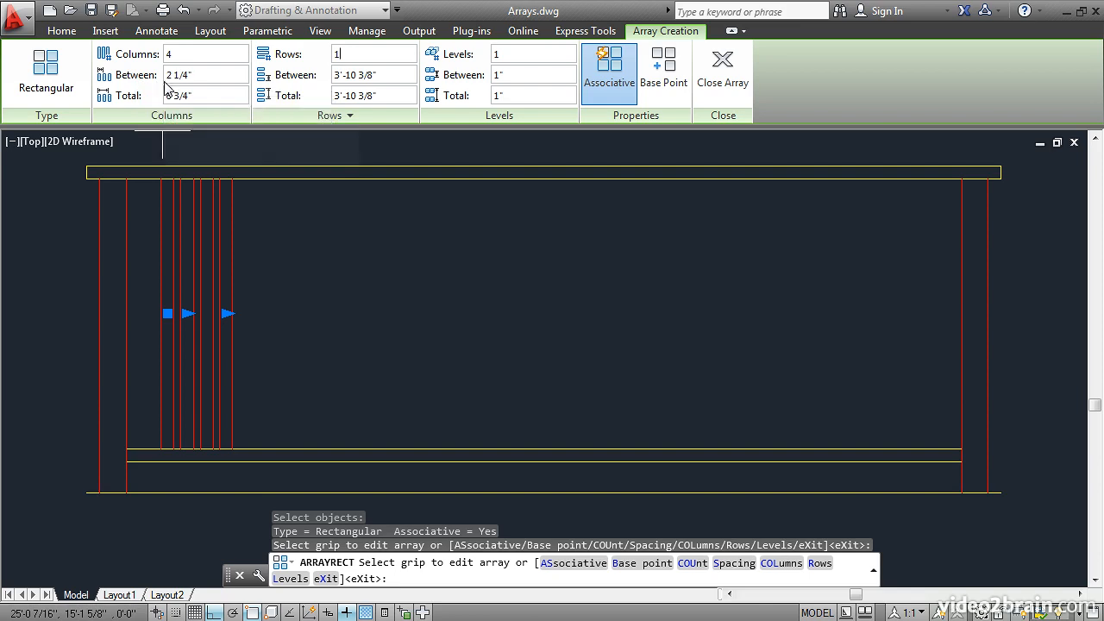
{"action": "left_click_drag", "start_coordinate": [196, 76], "coordinate": [166, 75]}
{"action": "type", "text": "5.5"}
{"action": "key", "text": "Return"}
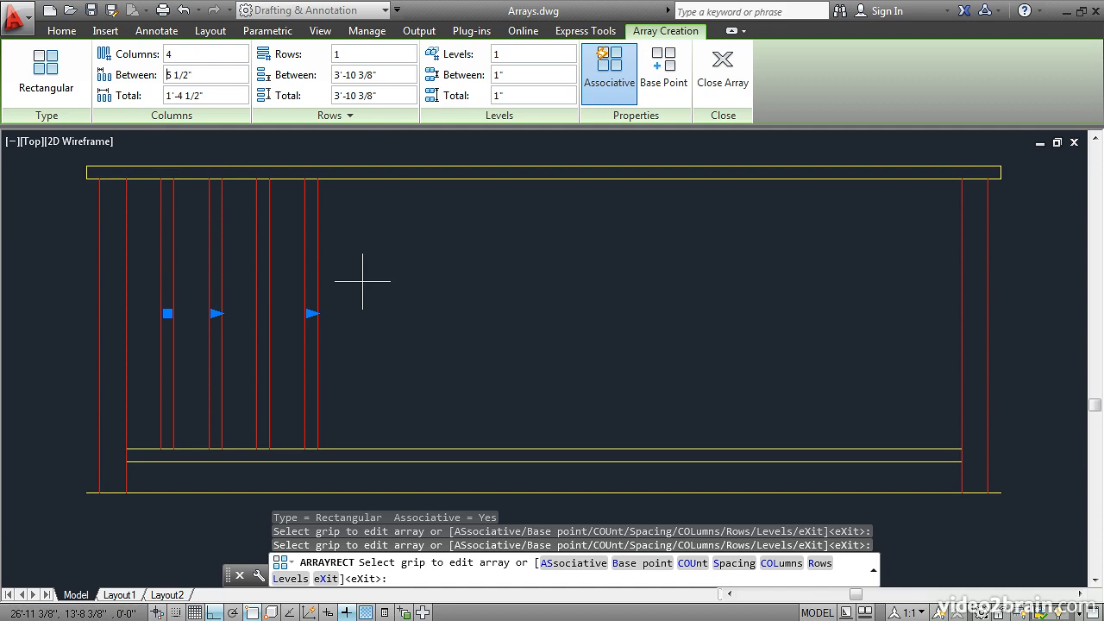
Stretch the array across the railing to 16 columns and finish it as an associative array
{"action": "left_click", "coordinate": [311, 313]}
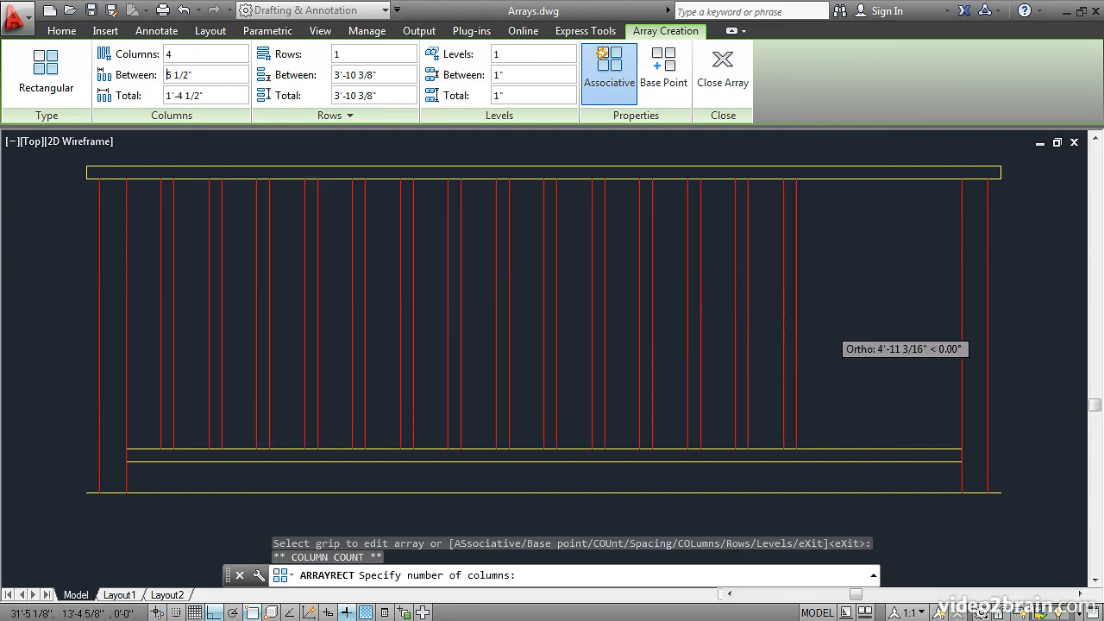
{"action": "left_click", "coordinate": [924, 332]}
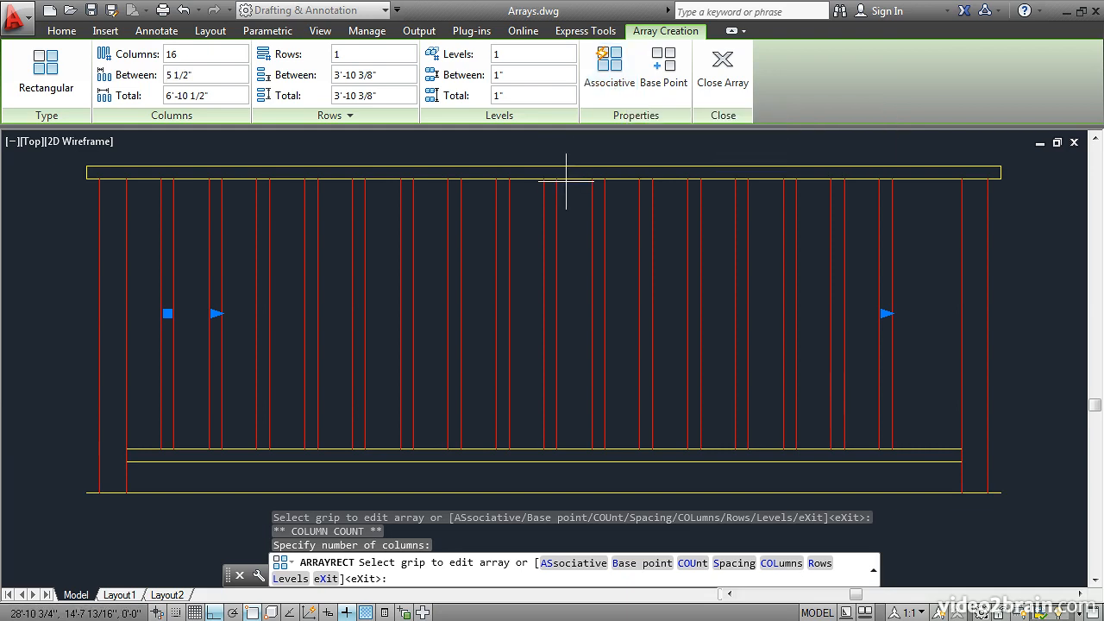
{"action": "left_click", "coordinate": [614, 76]}
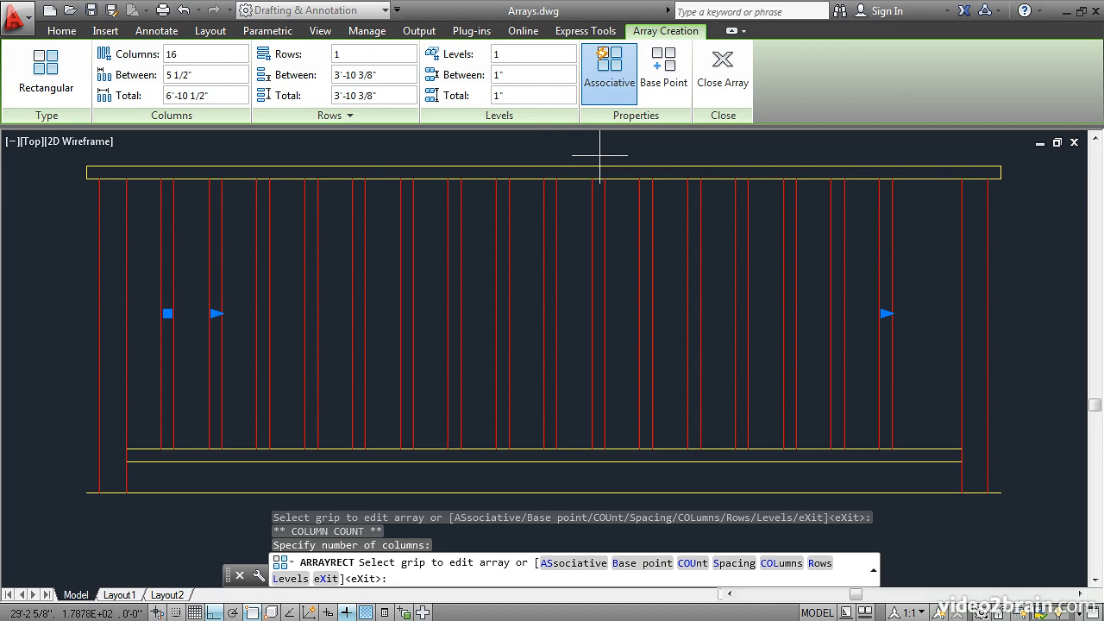
{"action": "left_click", "coordinate": [721, 73]}
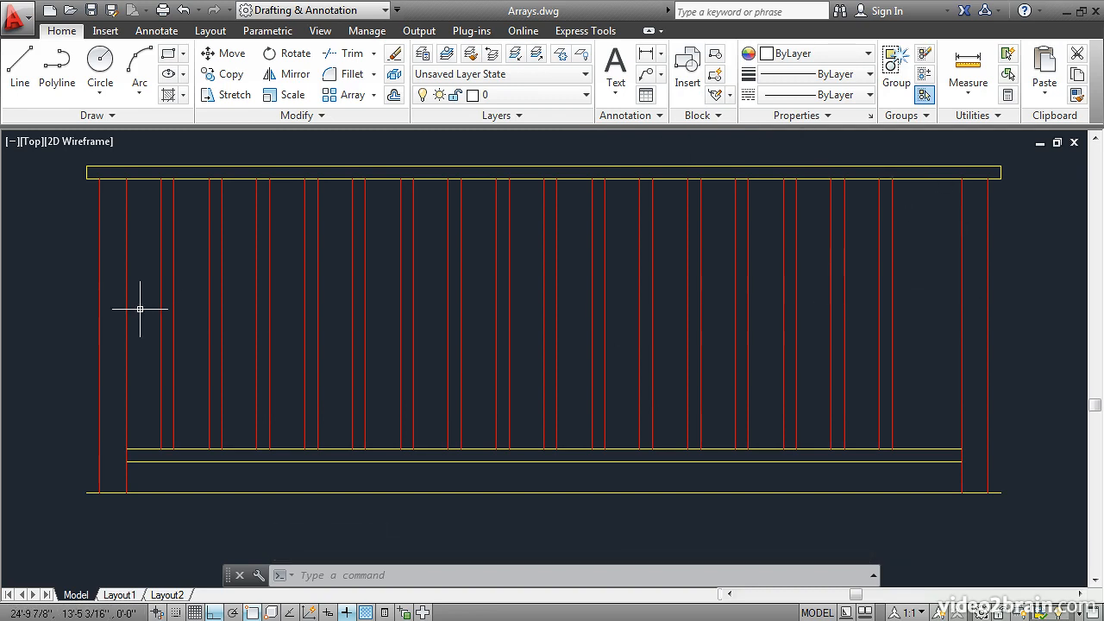
Move the baluster array so the first baluster's lower-left endpoint meets the left post's inner edge at the lower rail
{"action": "mouse_move", "coordinate": [152, 313]}
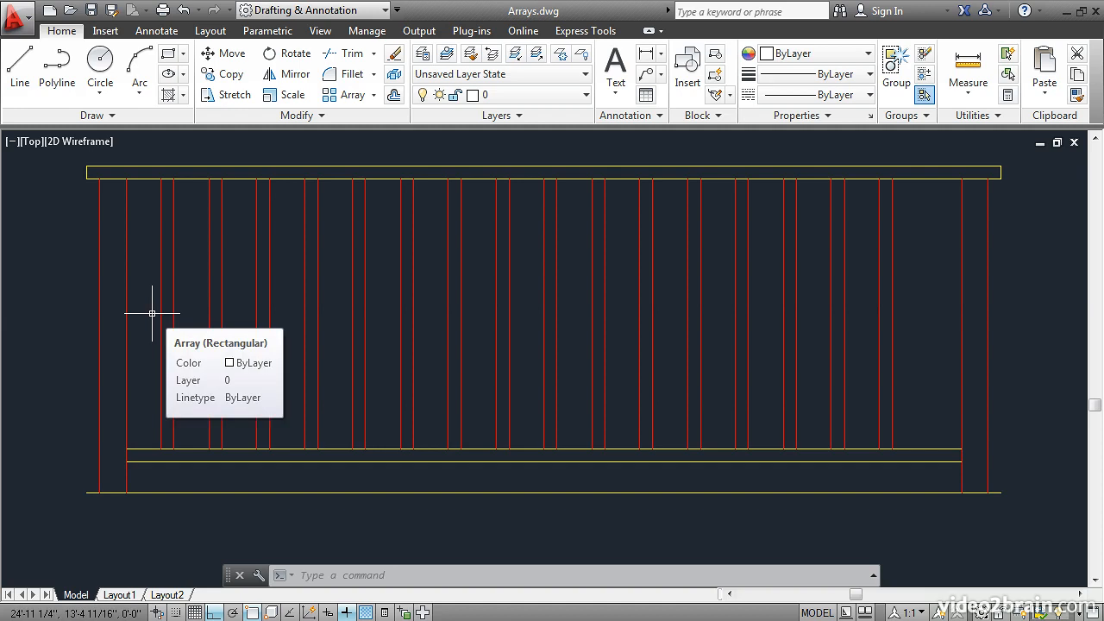
{"action": "left_click", "coordinate": [226, 53]}
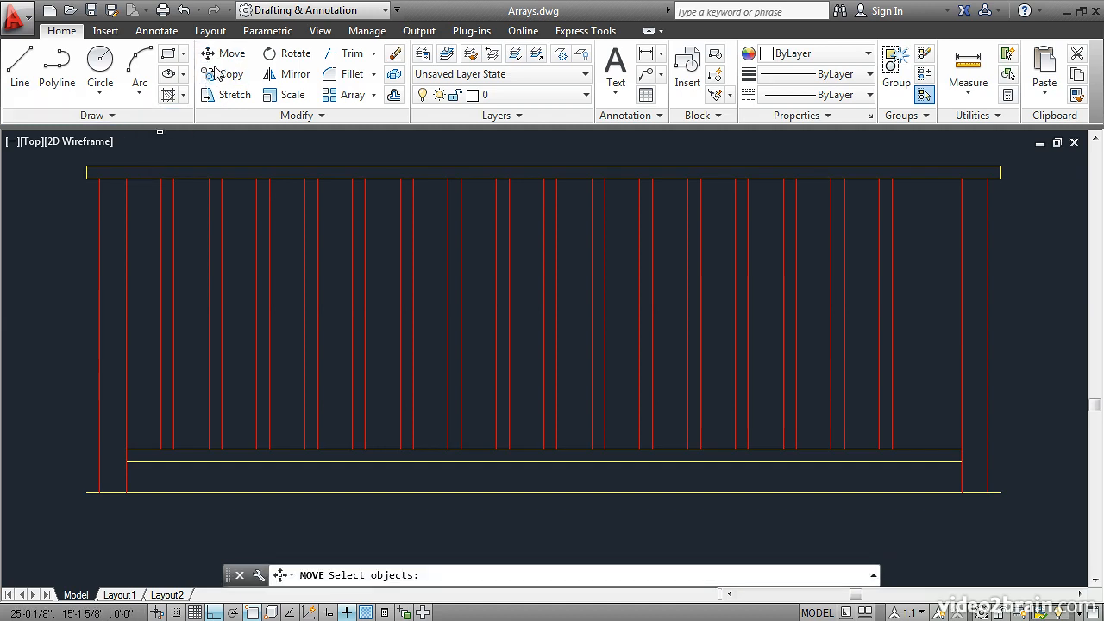
{"action": "left_click", "coordinate": [159, 404]}
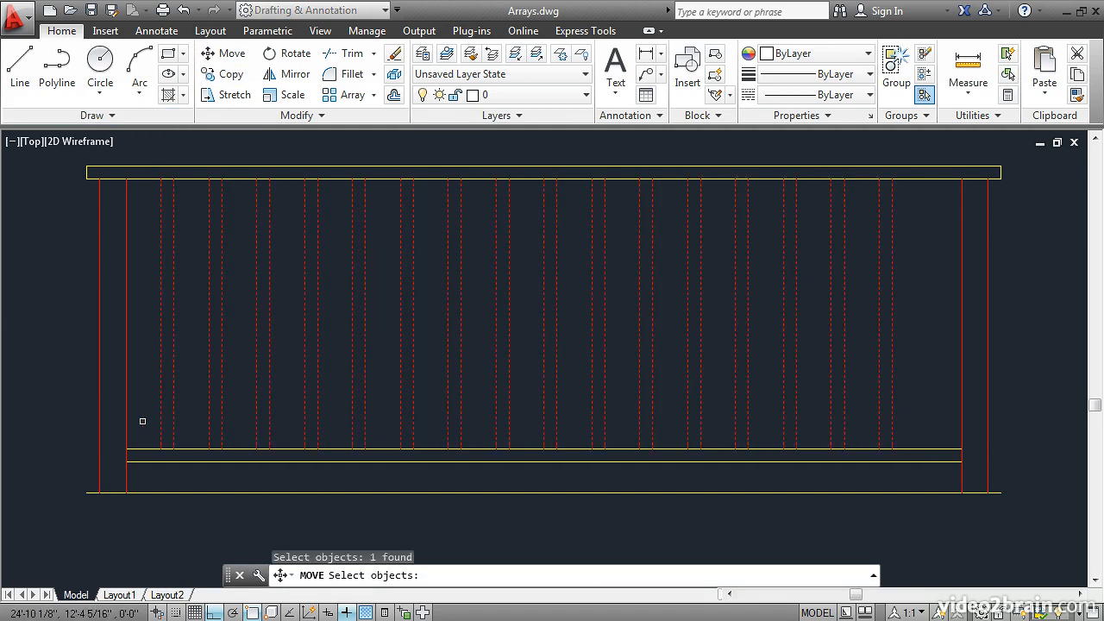
{"action": "key", "text": "Return"}
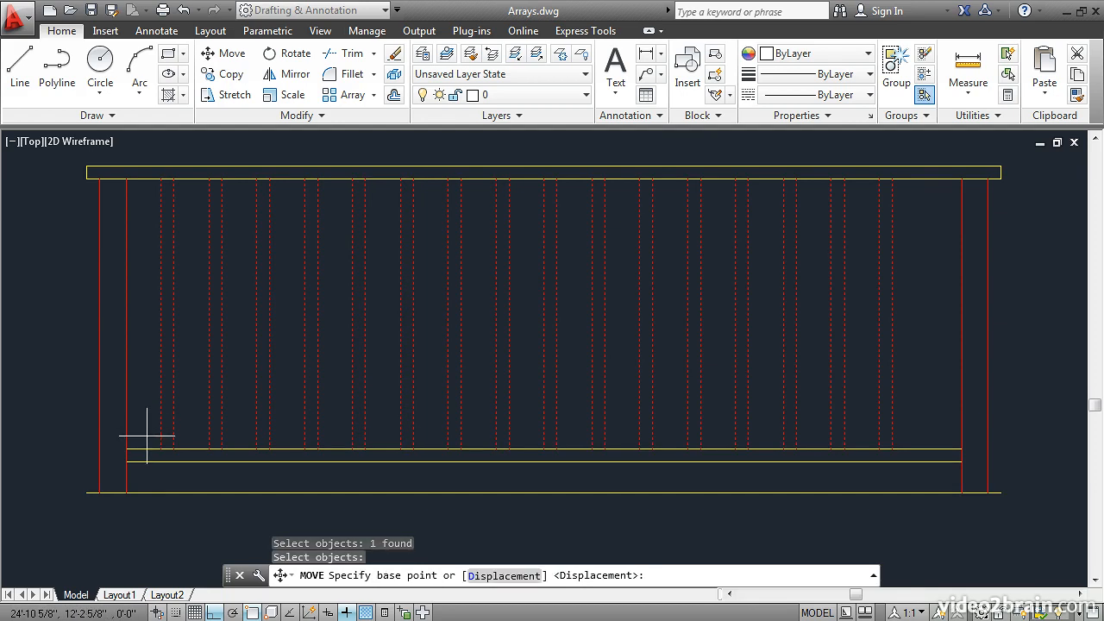
{"action": "left_click", "coordinate": [161, 449]}
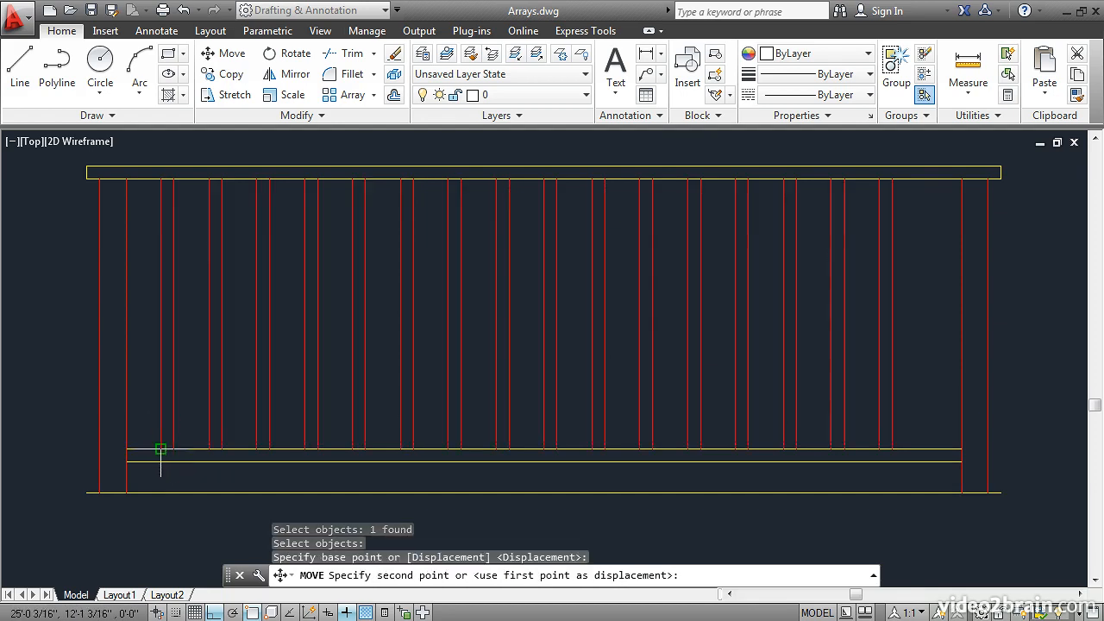
{"action": "left_click", "coordinate": [126, 448]}
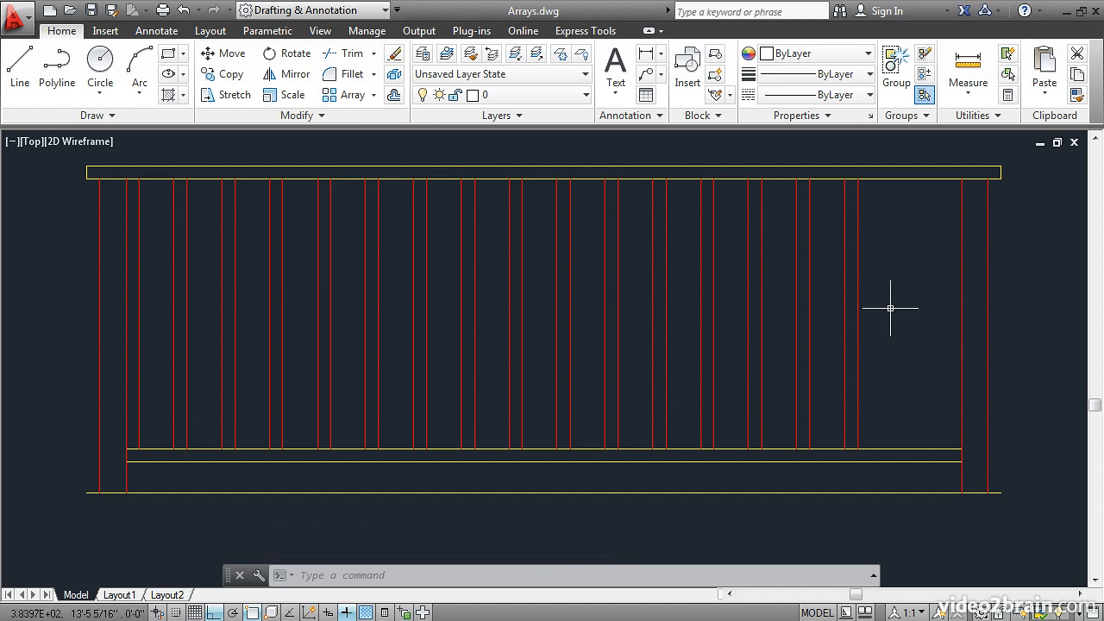
Center the array by moving the last baluster's lower-right endpoint to the midpoint between itself and the right post's inner edge
{"action": "left_click", "coordinate": [232, 54]}
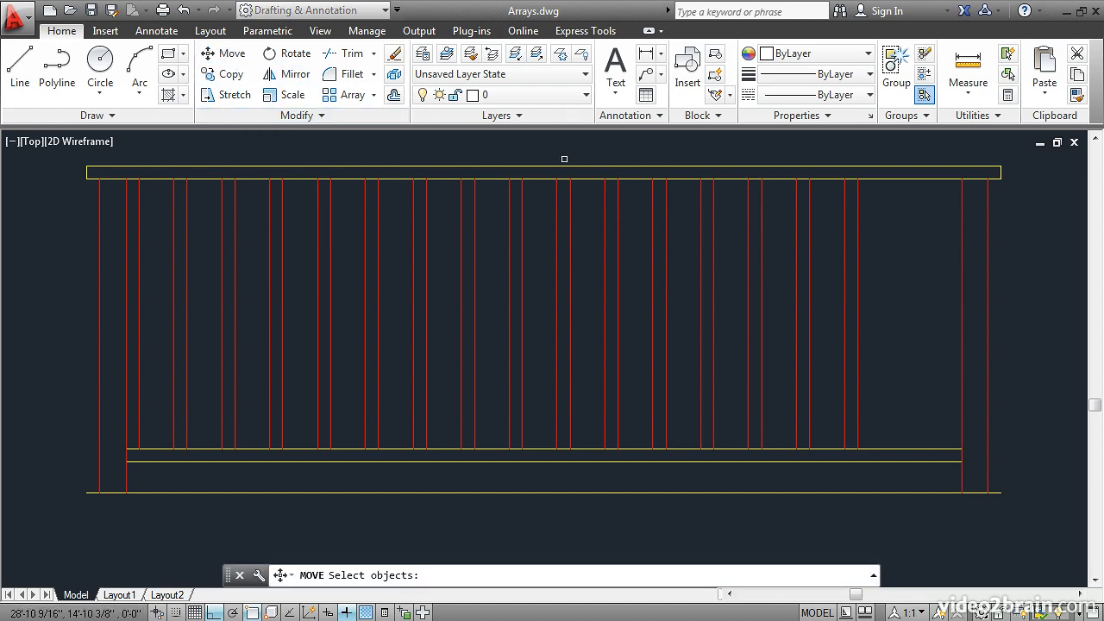
{"action": "left_click", "coordinate": [857, 288]}
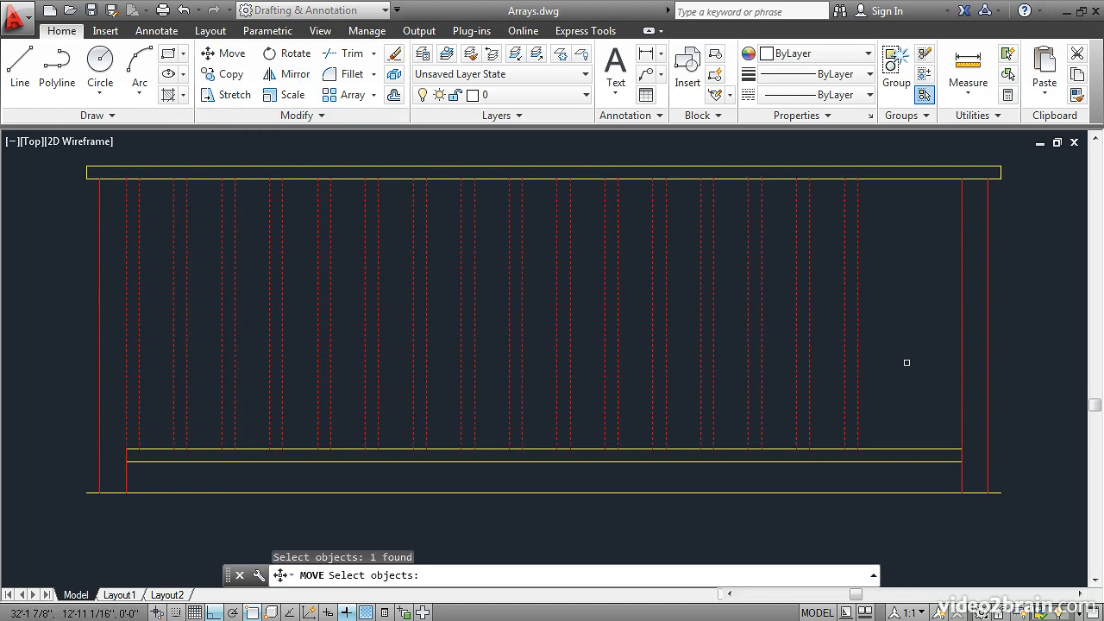
{"action": "key", "text": "Return"}
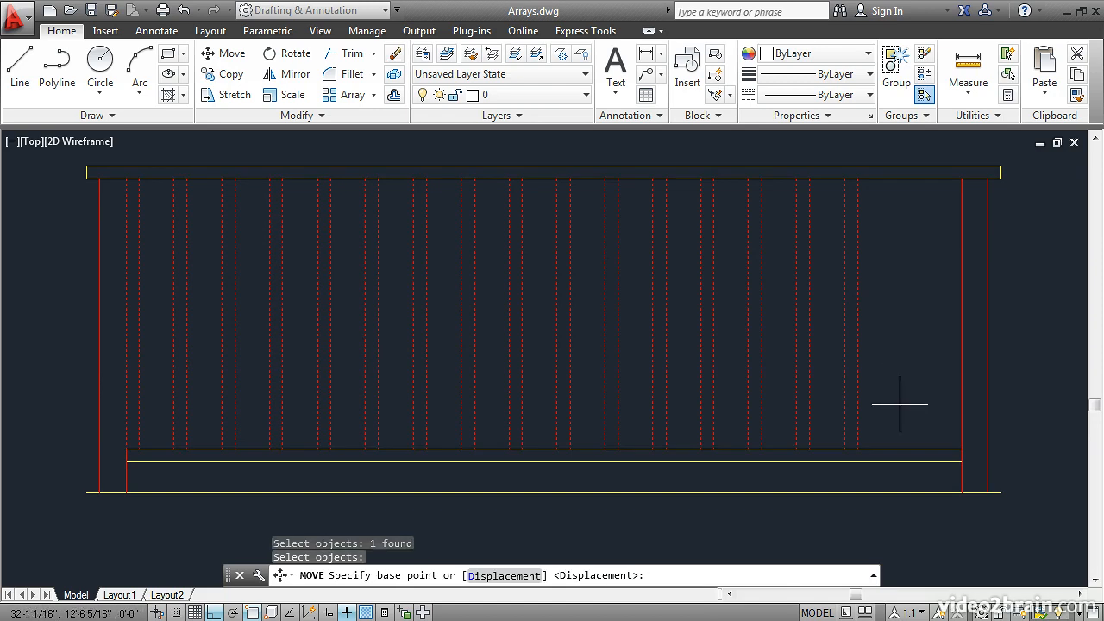
{"action": "left_click", "coordinate": [857, 449]}
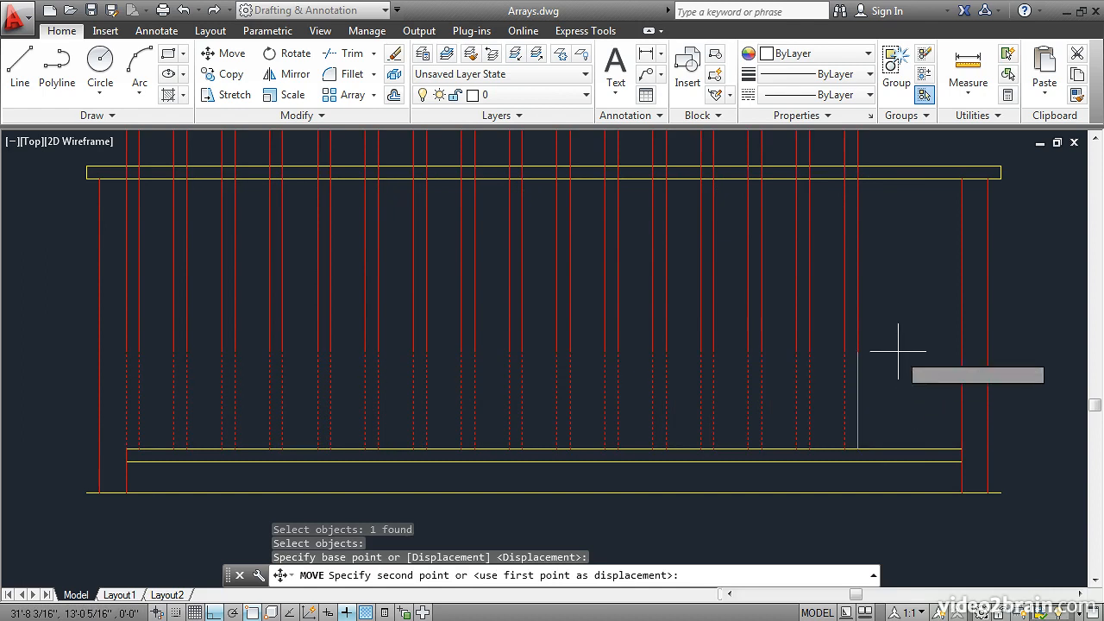
{"action": "right_click", "coordinate": [875, 283], "text": "shift"}
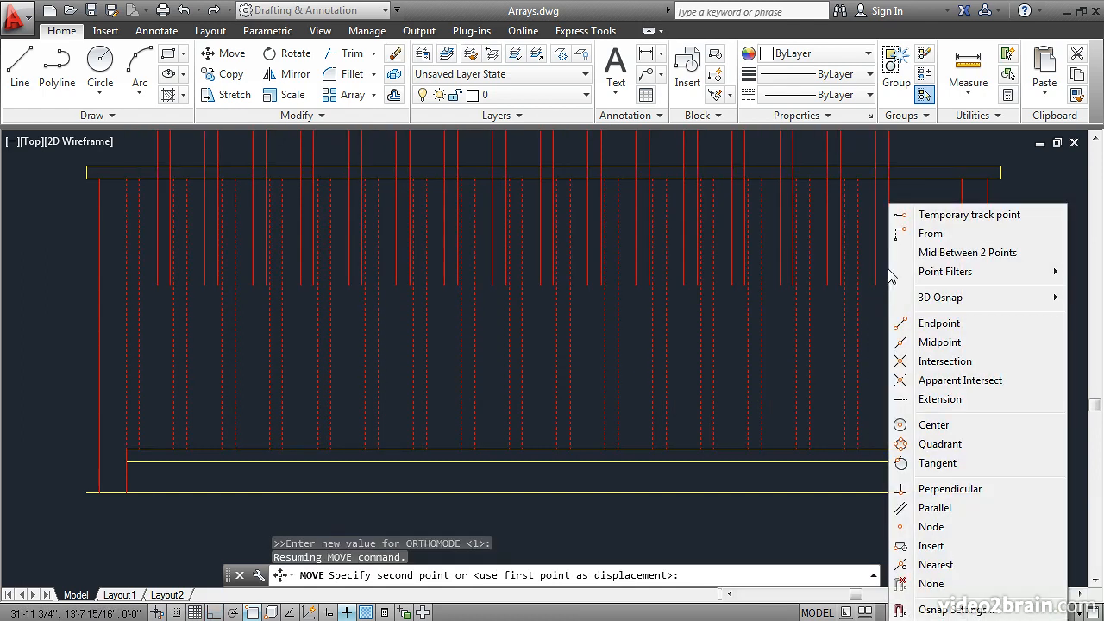
{"action": "left_click", "coordinate": [936, 257]}
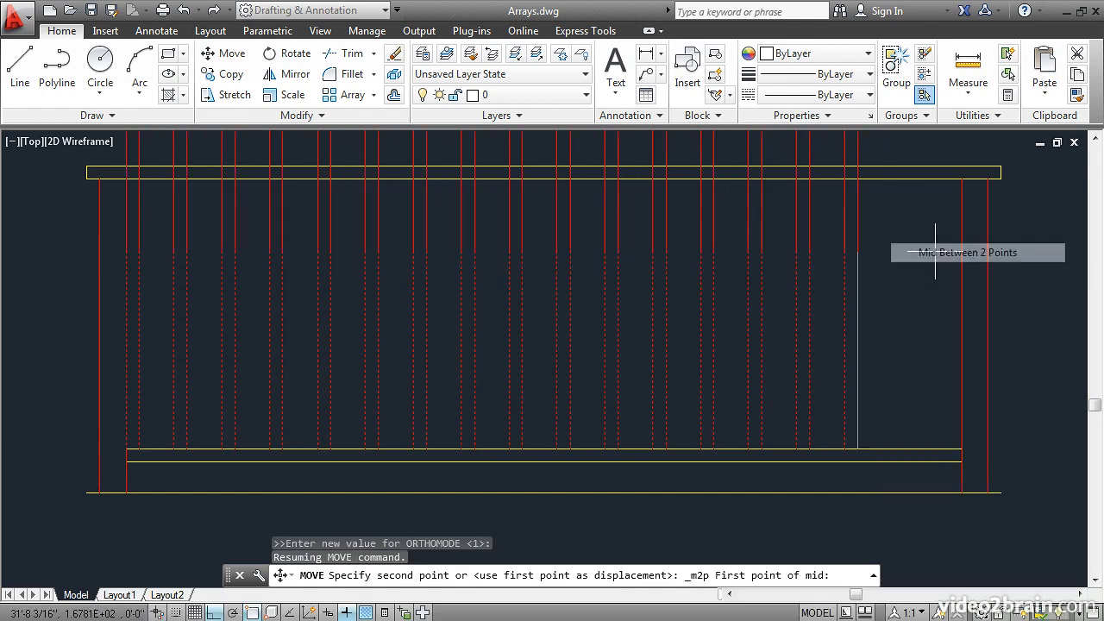
{"action": "left_click", "coordinate": [857, 450]}
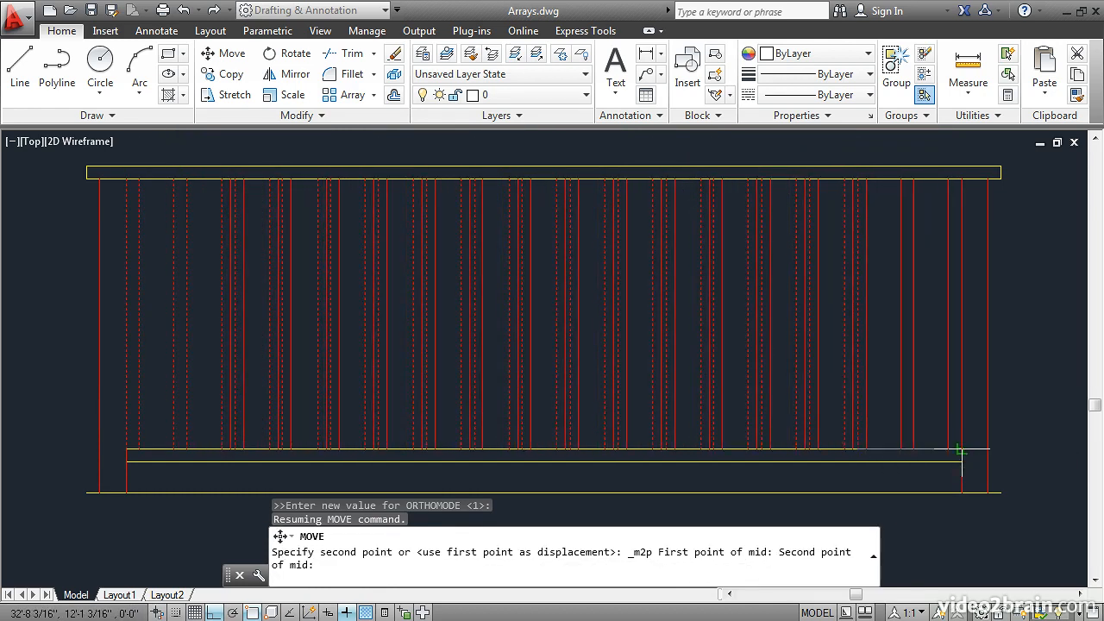
{"action": "left_click", "coordinate": [962, 451]}
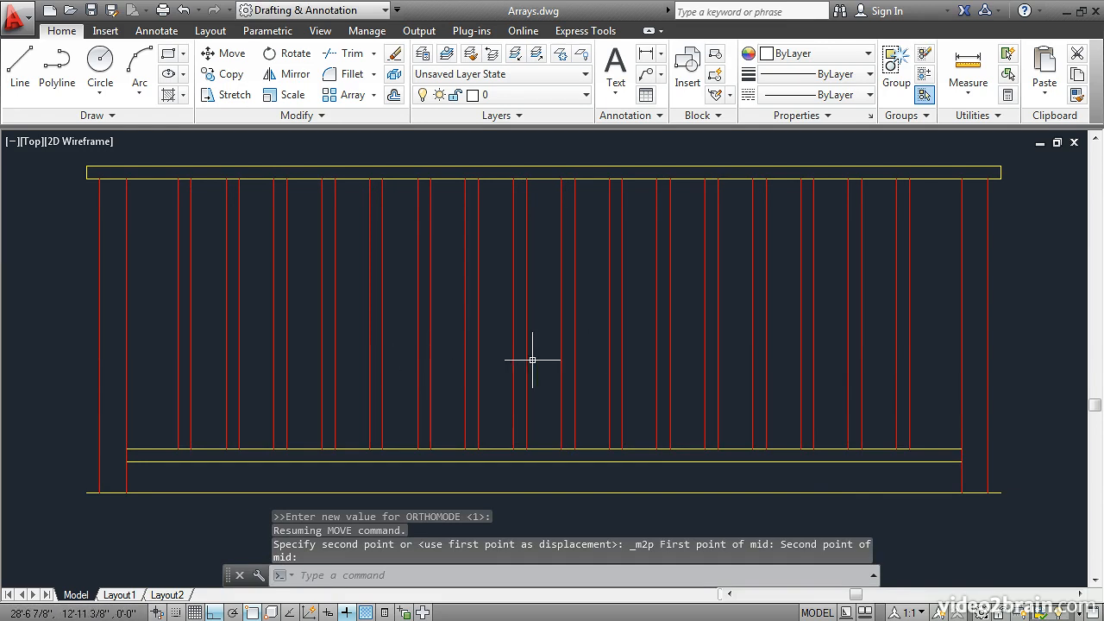
Change the baluster array's column count to 17 and close the array editing
{"action": "left_click", "coordinate": [171, 262]}
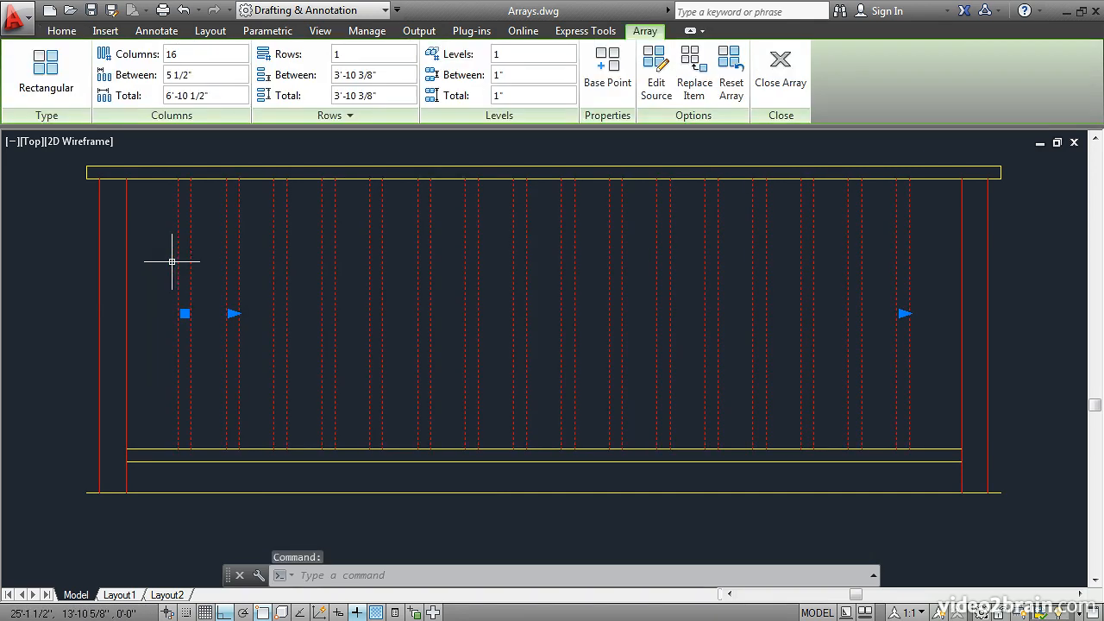
{"action": "left_click", "coordinate": [167, 58]}
{"action": "type", "text": "17"}
{"action": "key", "text": "Return"}
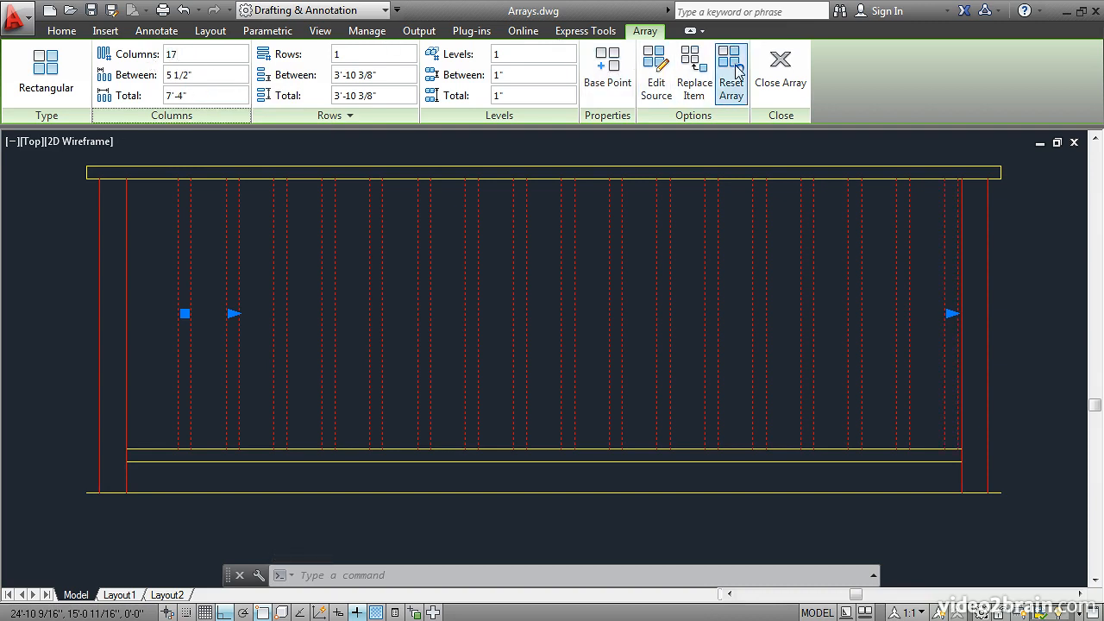
{"action": "left_click", "coordinate": [774, 69]}
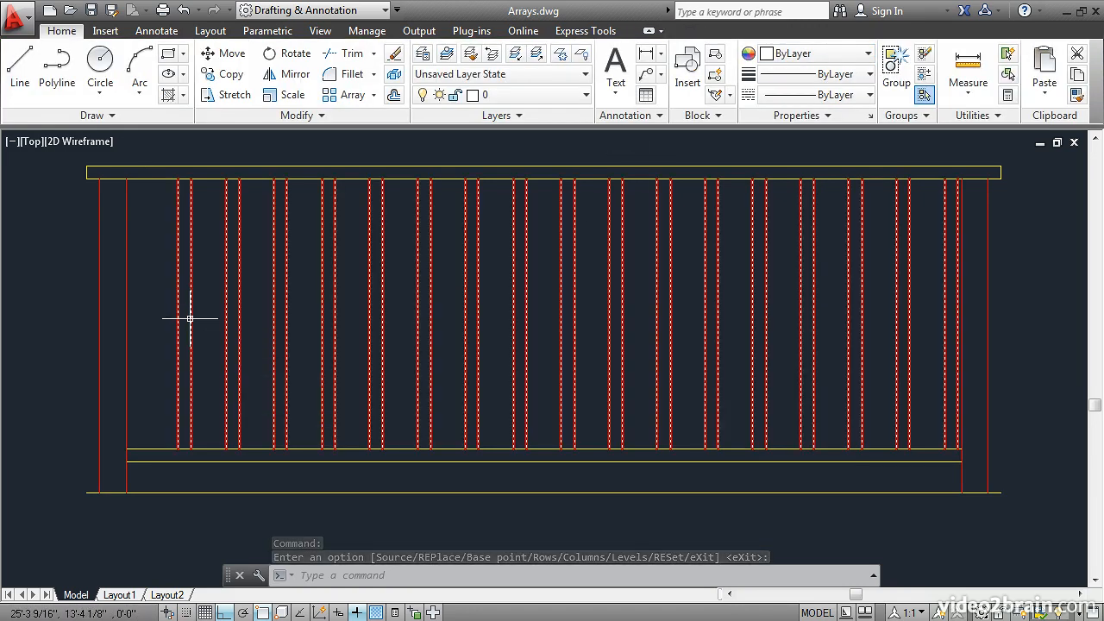
Move the 17-column array from the first baluster's lower-left endpoint back against the left post's inner edge
{"action": "type", "text": "m"}
{"action": "key", "text": "Return"}
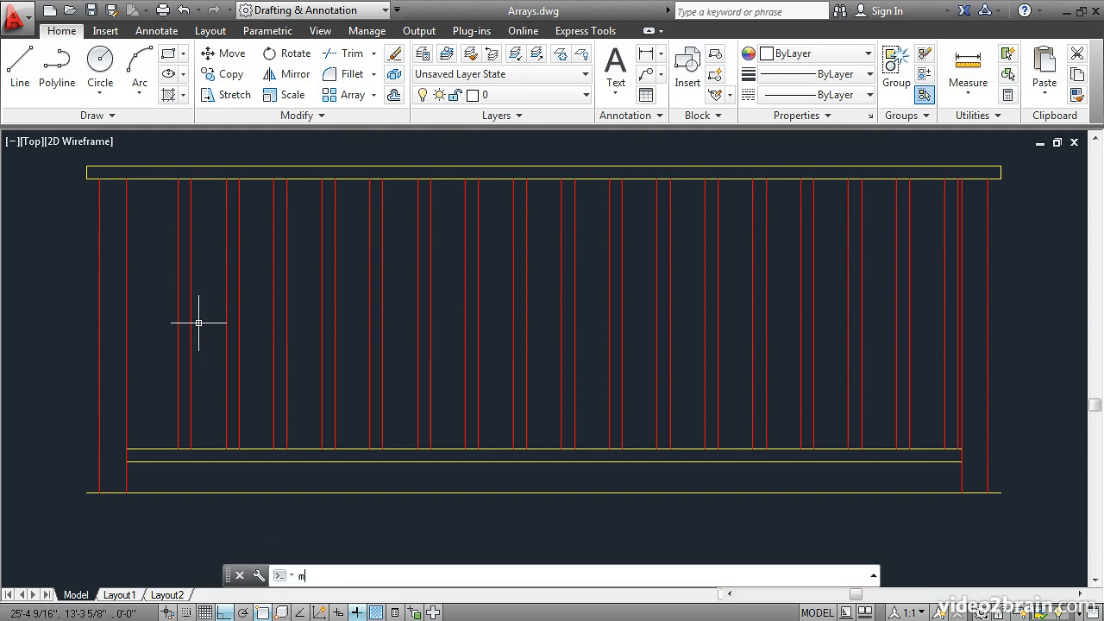
{"action": "left_click", "coordinate": [190, 427]}
{"action": "key", "text": "Return"}
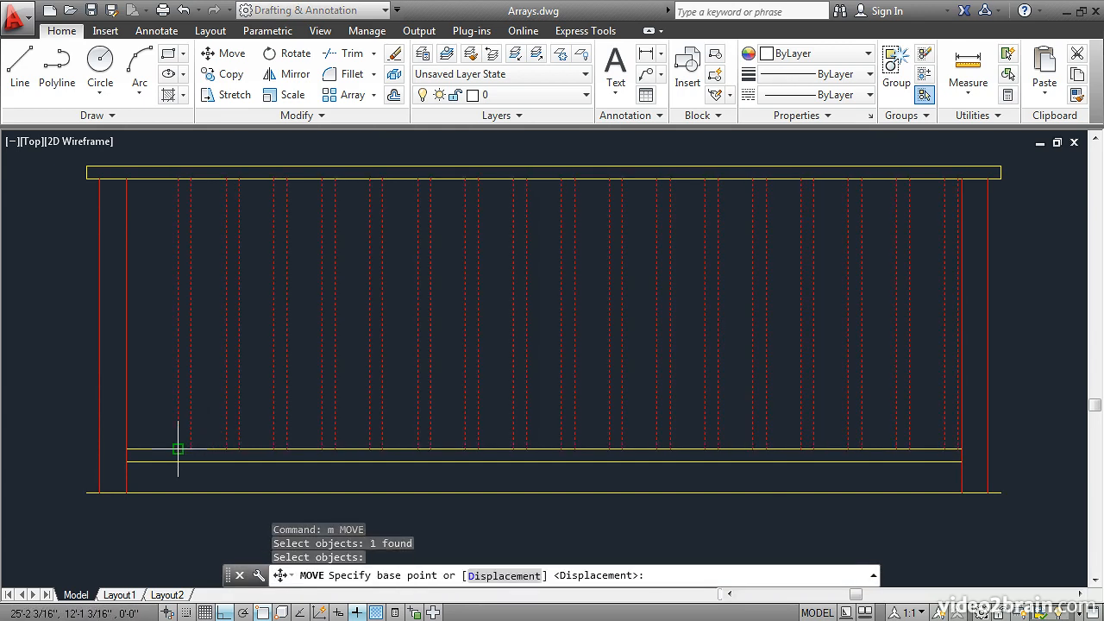
{"action": "left_click", "coordinate": [178, 449]}
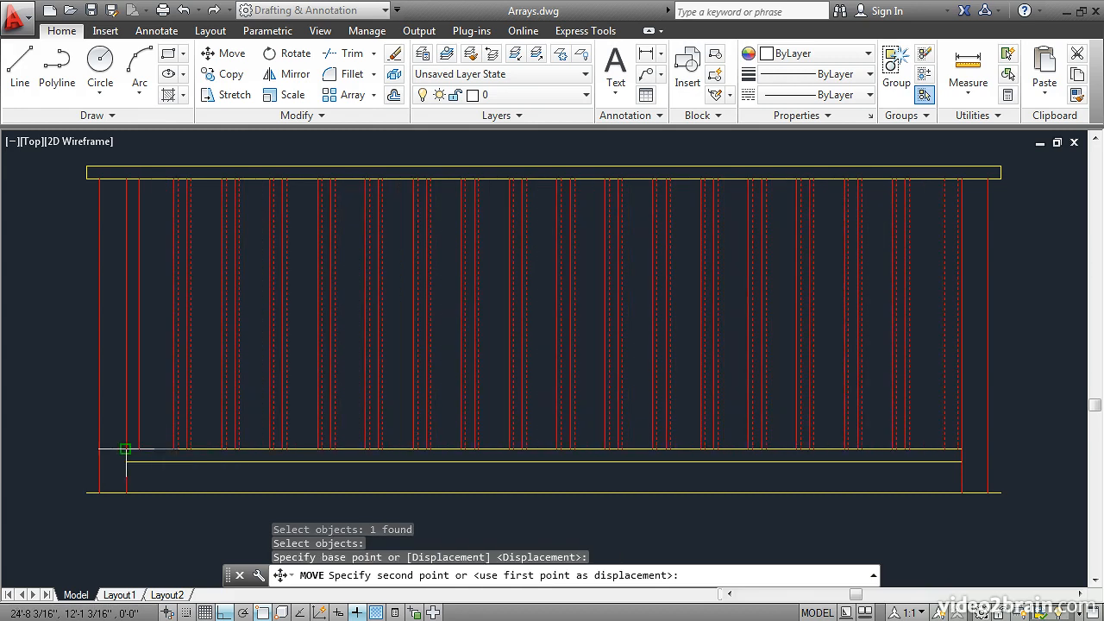
{"action": "left_click", "coordinate": [126, 449]}
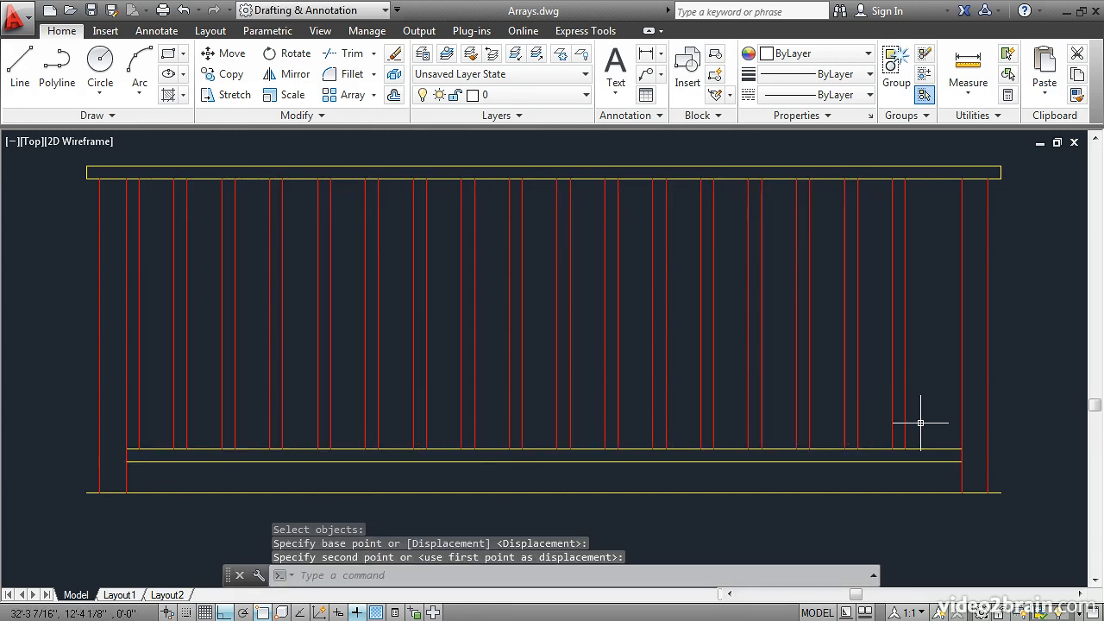
Center the baluster array by moving its last baluster's lower-right endpoint to the midpoint between that endpoint and the right post's inner edge
{"action": "key", "text": "Return"}
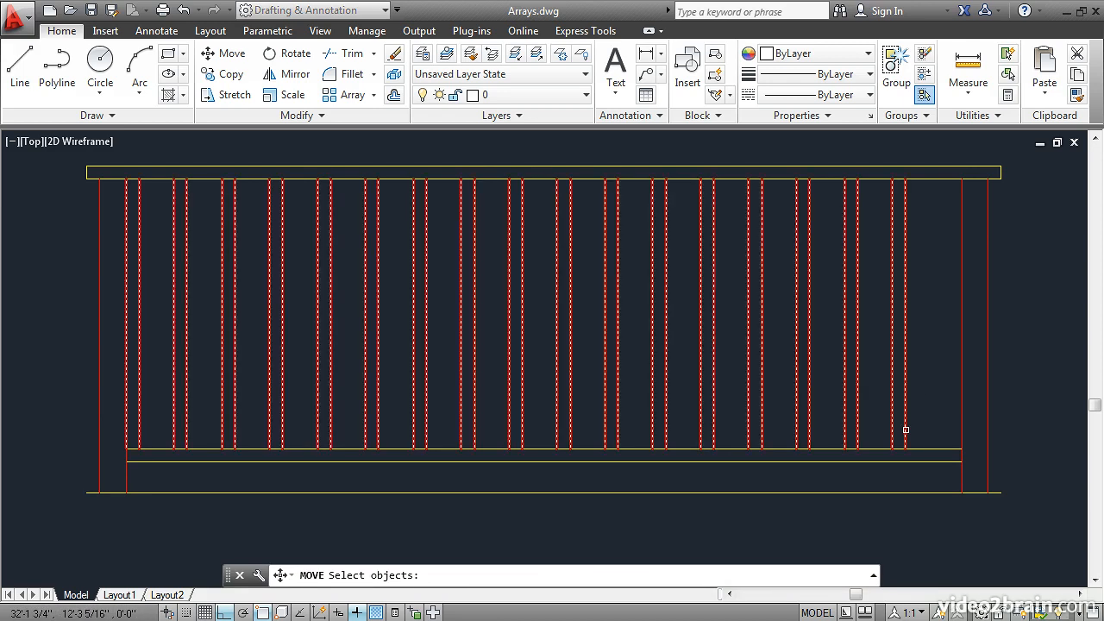
{"action": "left_click", "coordinate": [905, 428]}
{"action": "key", "text": "Return"}
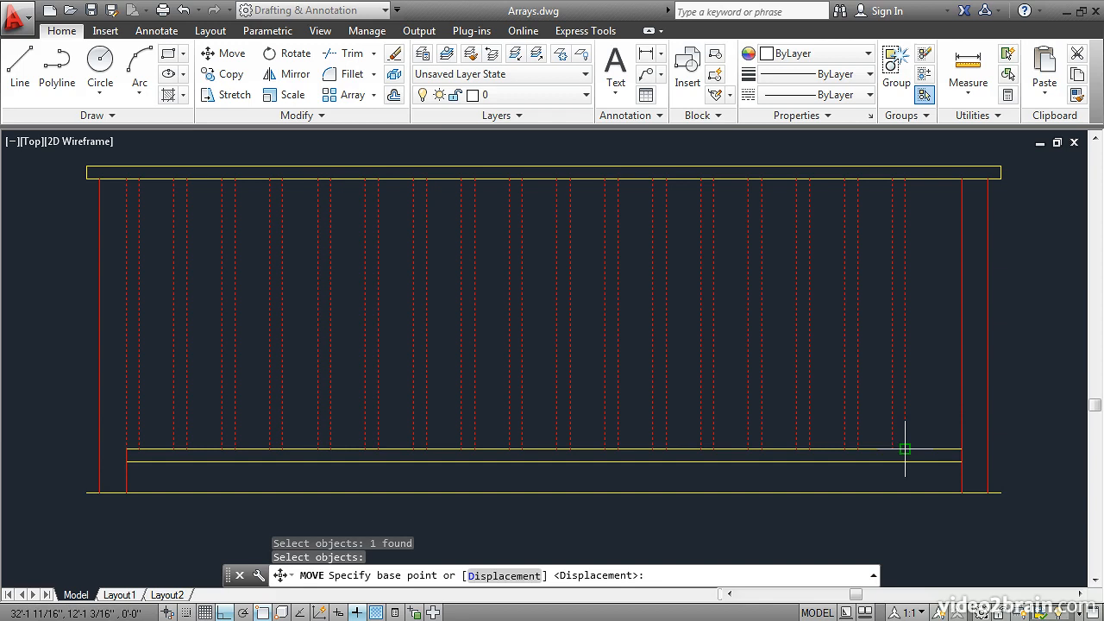
{"action": "left_click", "coordinate": [904, 448]}
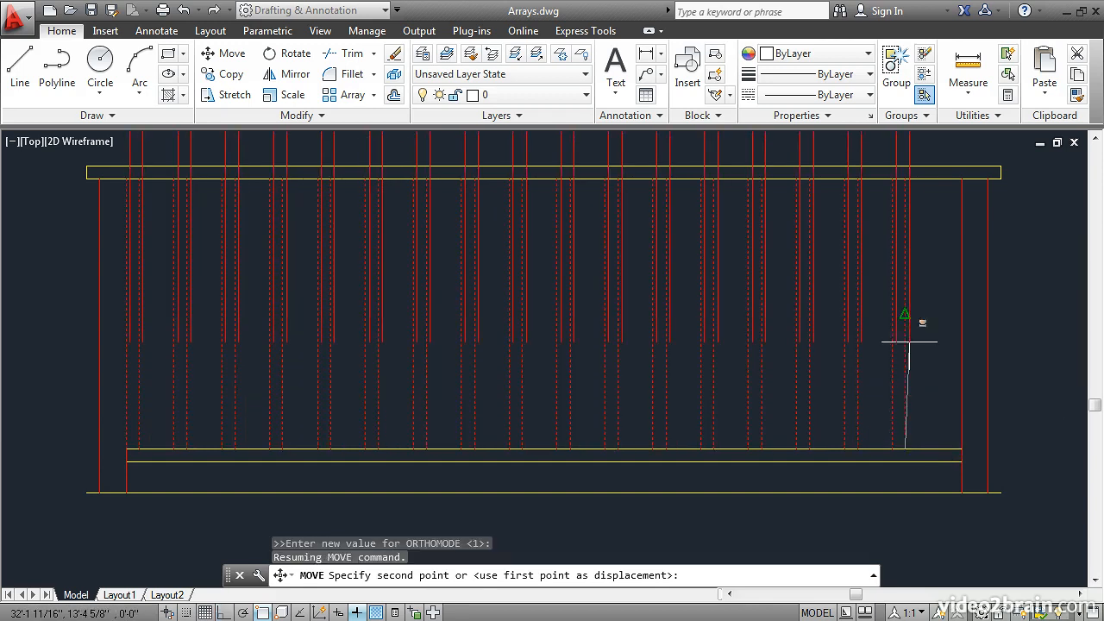
{"action": "right_click", "coordinate": [908, 342], "text": "shift"}
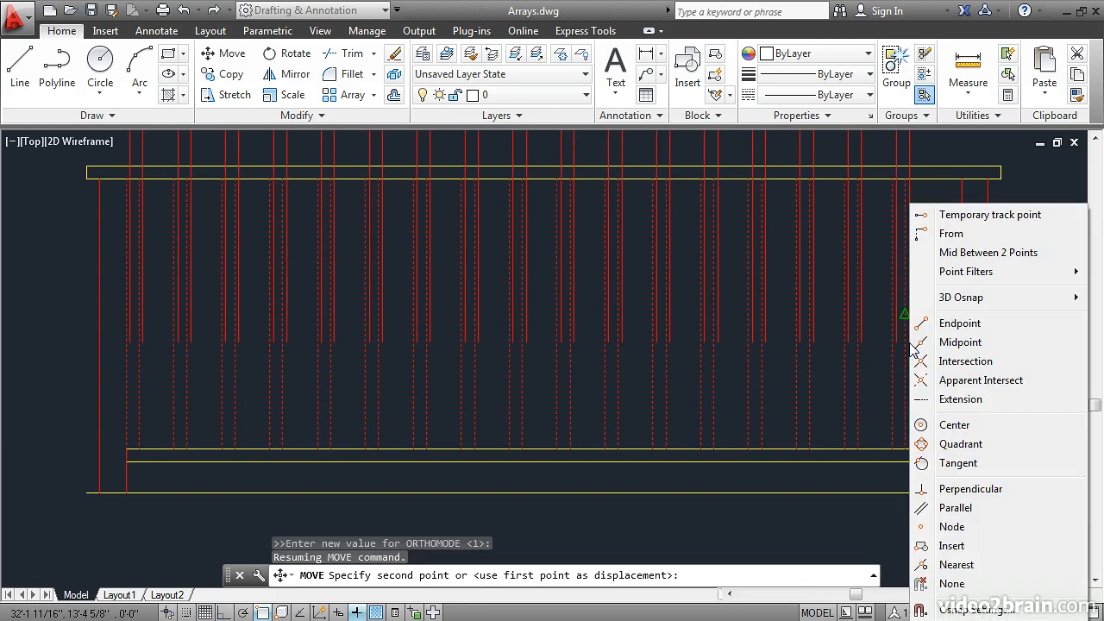
{"action": "left_click", "coordinate": [985, 253]}
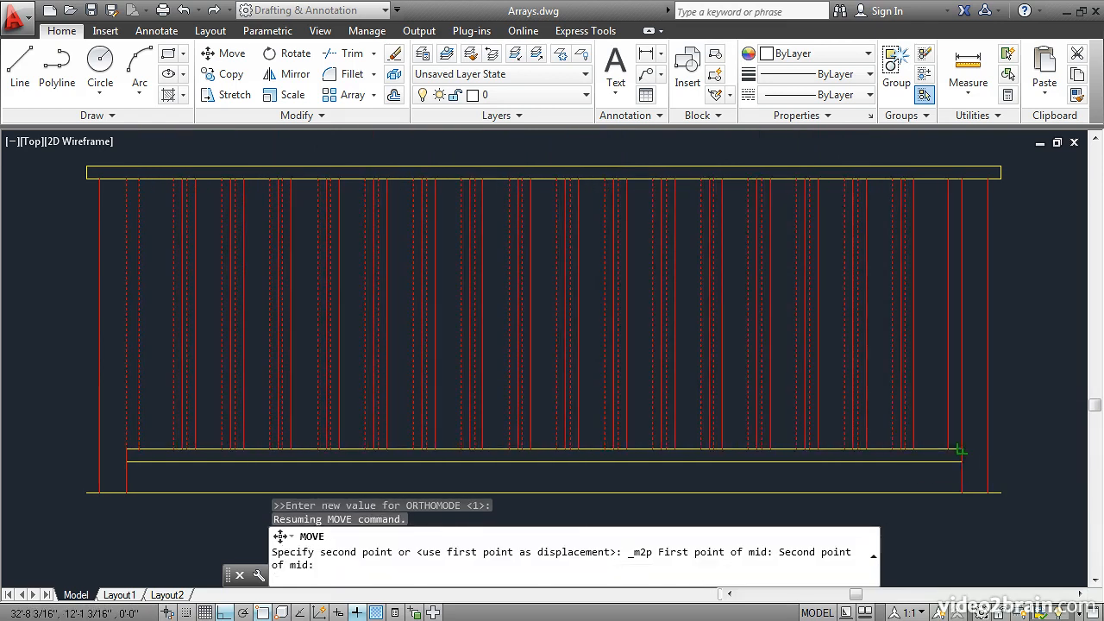
{"action": "left_click", "coordinate": [958, 449]}
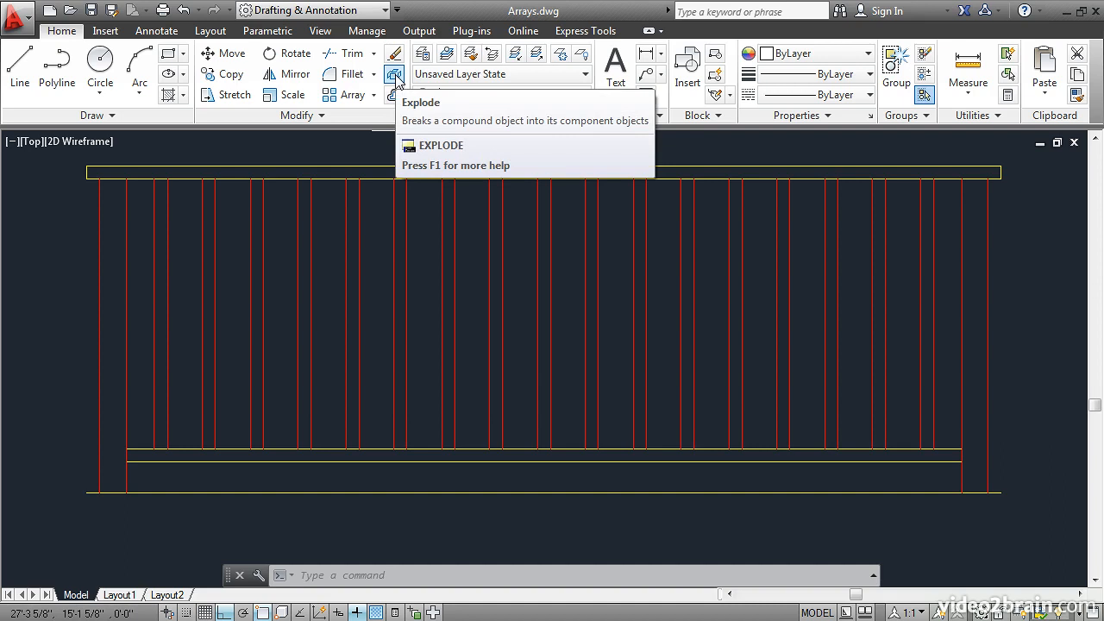
Explode the baluster array into individual lines and check one of the resulting lines by selecting and deselecting it
{"action": "left_click", "coordinate": [395, 76]}
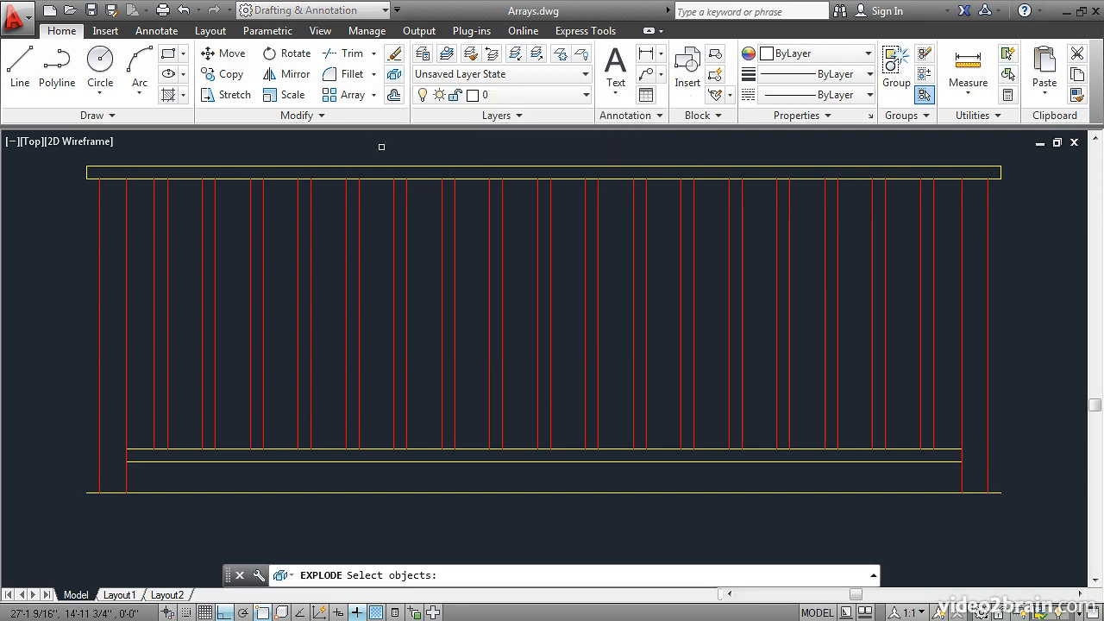
{"action": "left_click", "coordinate": [392, 310]}
{"action": "key", "text": "Return"}
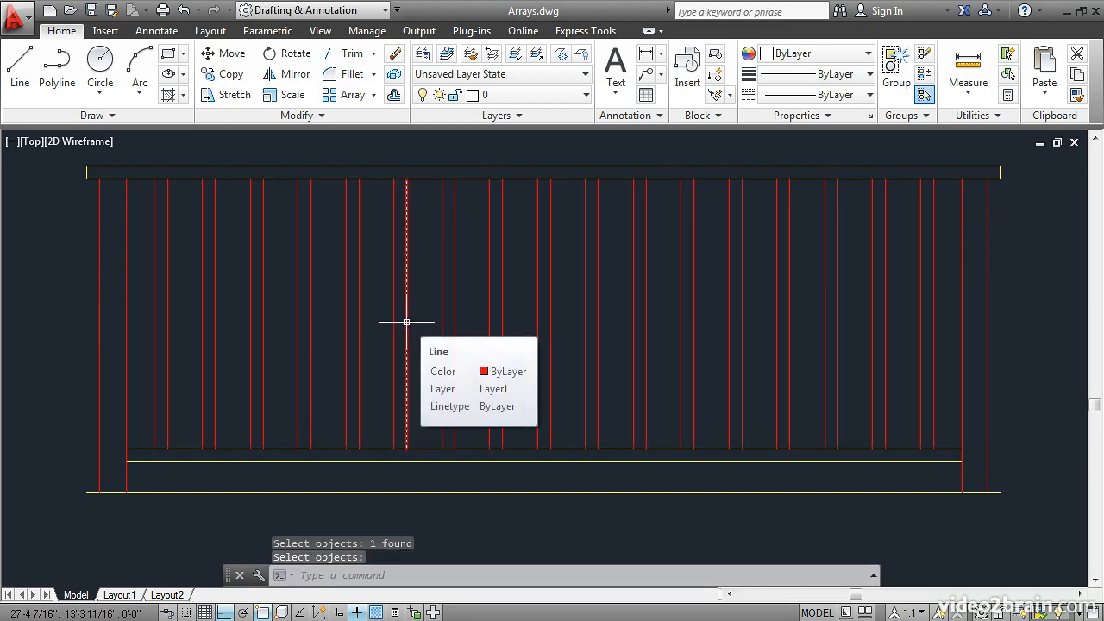
{"action": "left_click", "coordinate": [406, 322]}
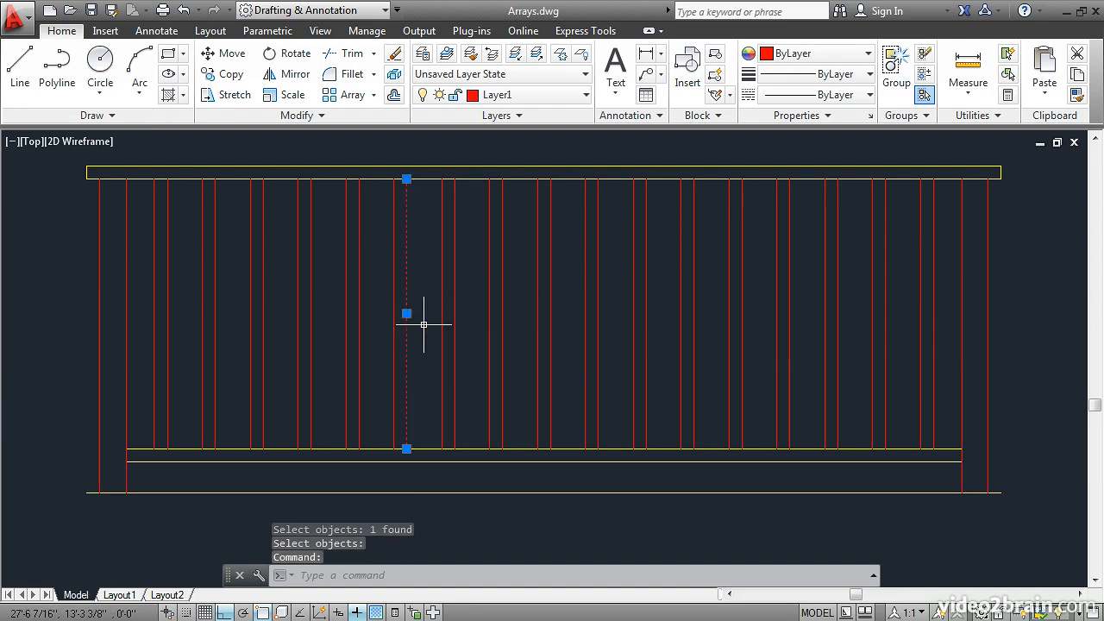
{"action": "key", "text": "Escape"}
Create a polar array of the red propeller blade around the center of the yellow hub circle
{"action": "scroll", "coordinate": [424, 325], "scroll_direction": "down", "scroll_amount": 2}
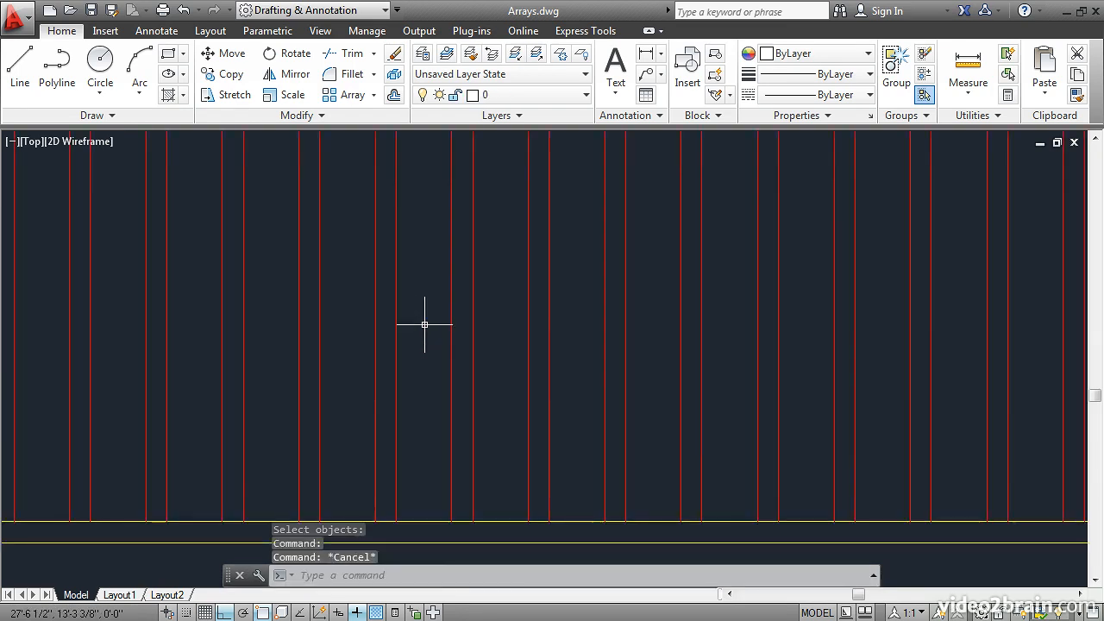
{"action": "mouse_move", "coordinate": [439, 455]}
{"action": "middle_mouse_down"}
{"action": "mouse_move", "coordinate": [452, 201]}
{"action": "mouse_move", "coordinate": [439, 218]}
{"action": "middle_mouse_up"}
{"action": "middle_click_drag", "start_coordinate": [436, 454], "coordinate": [424, 363]}
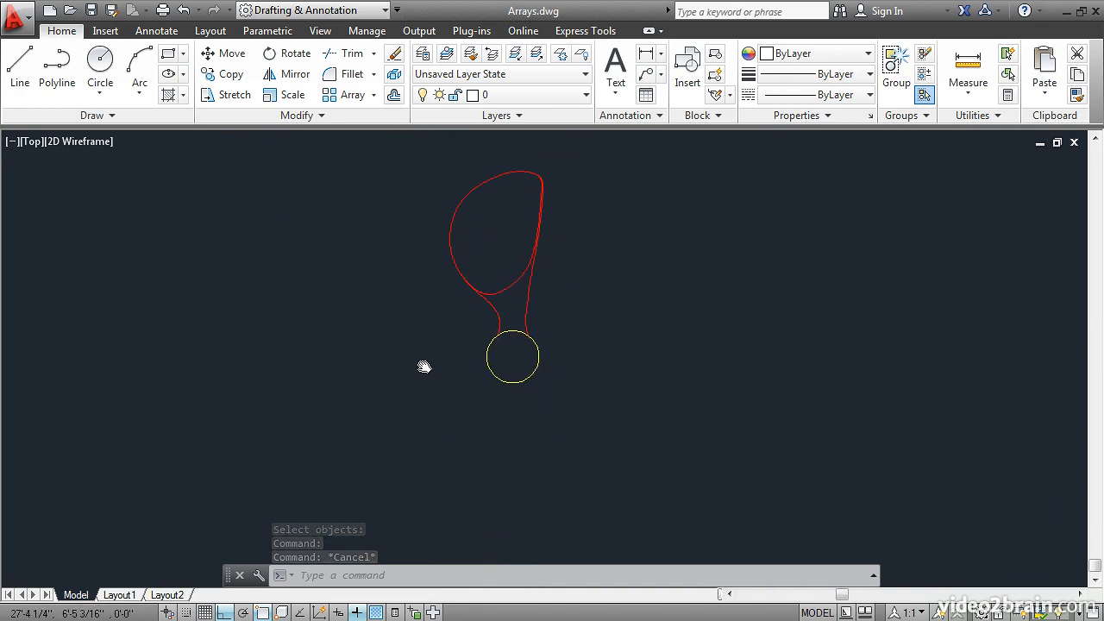
{"action": "left_click", "coordinate": [373, 96]}
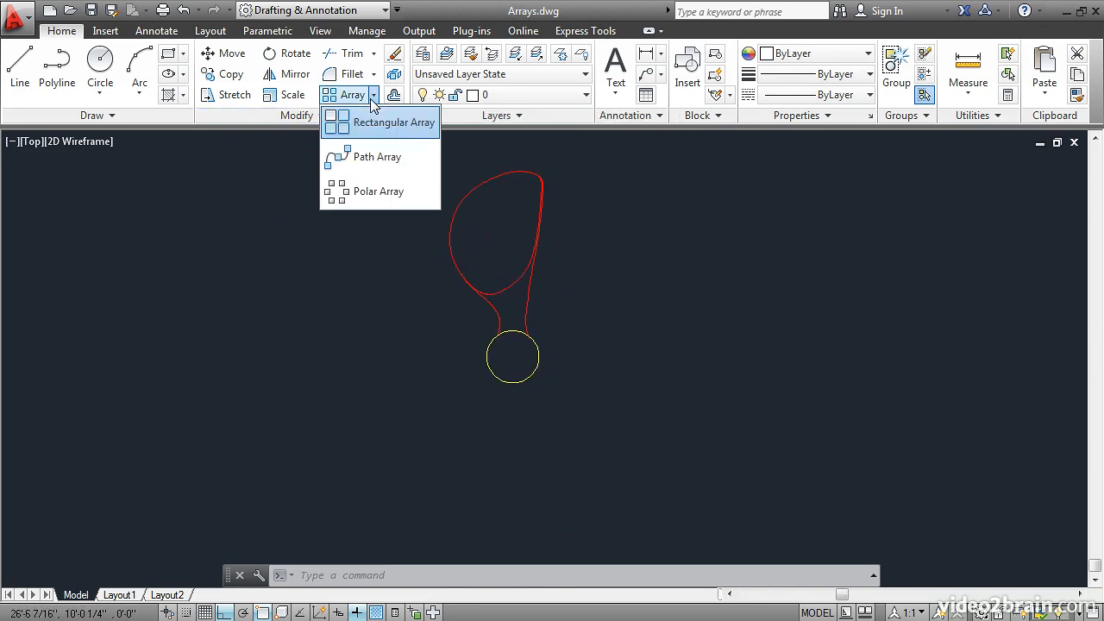
{"action": "left_click", "coordinate": [356, 189]}
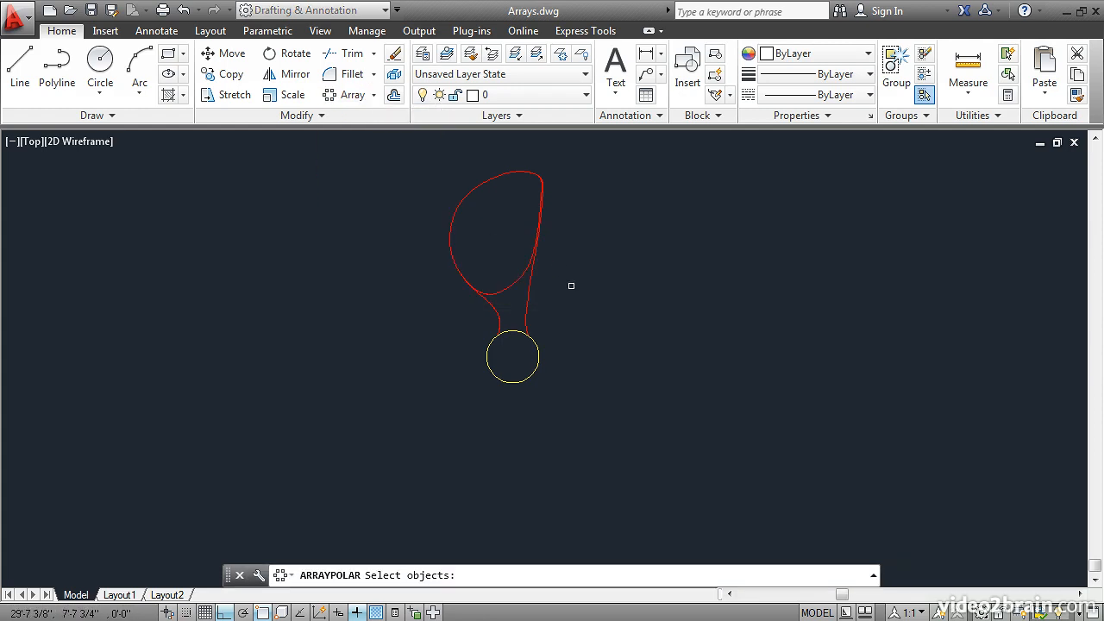
{"action": "left_click", "coordinate": [557, 308]}
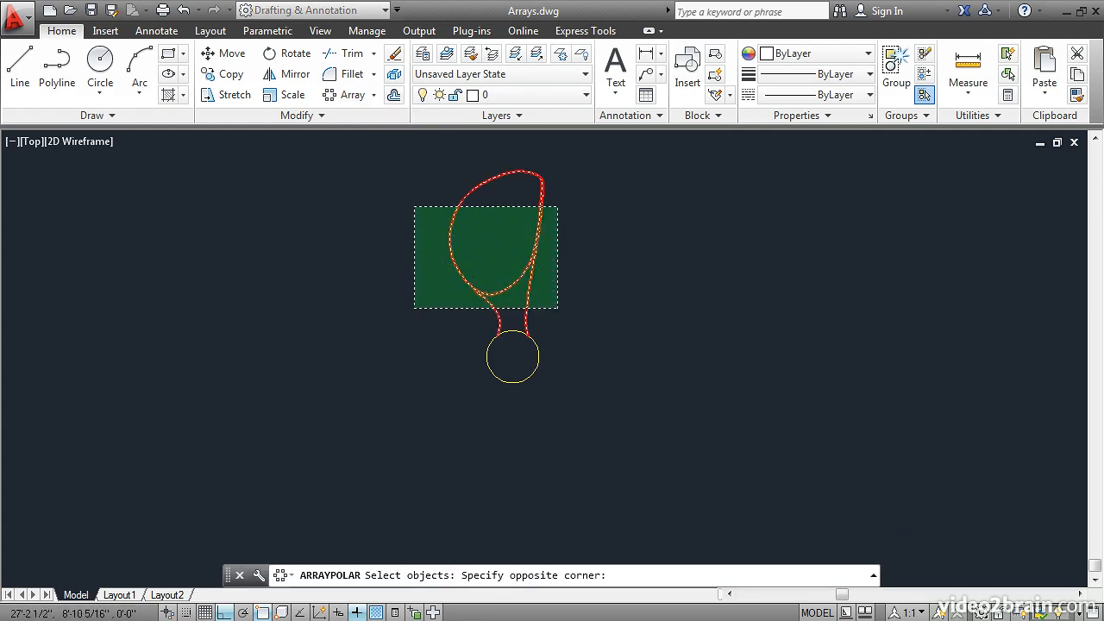
{"action": "left_click", "coordinate": [414, 203]}
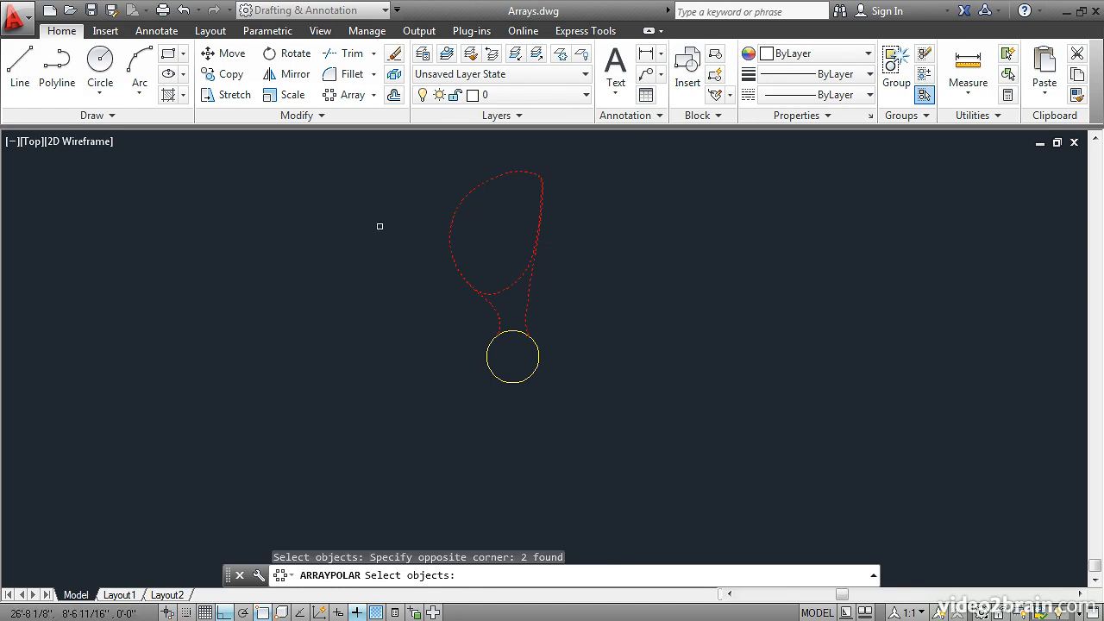
{"action": "key", "text": "Return"}
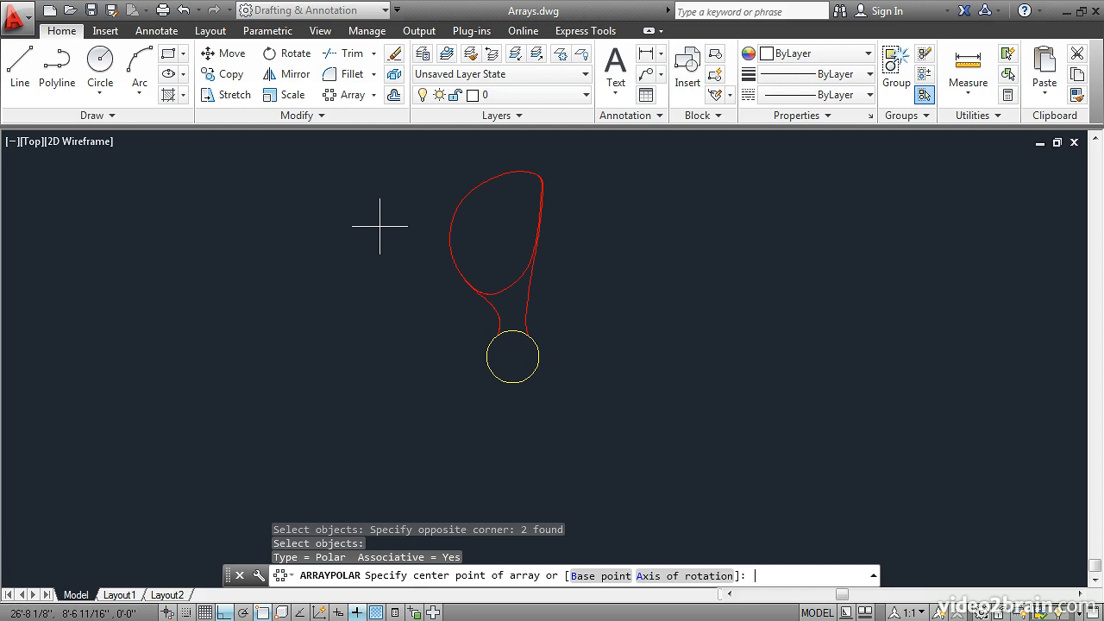
{"action": "left_click", "coordinate": [512, 356]}
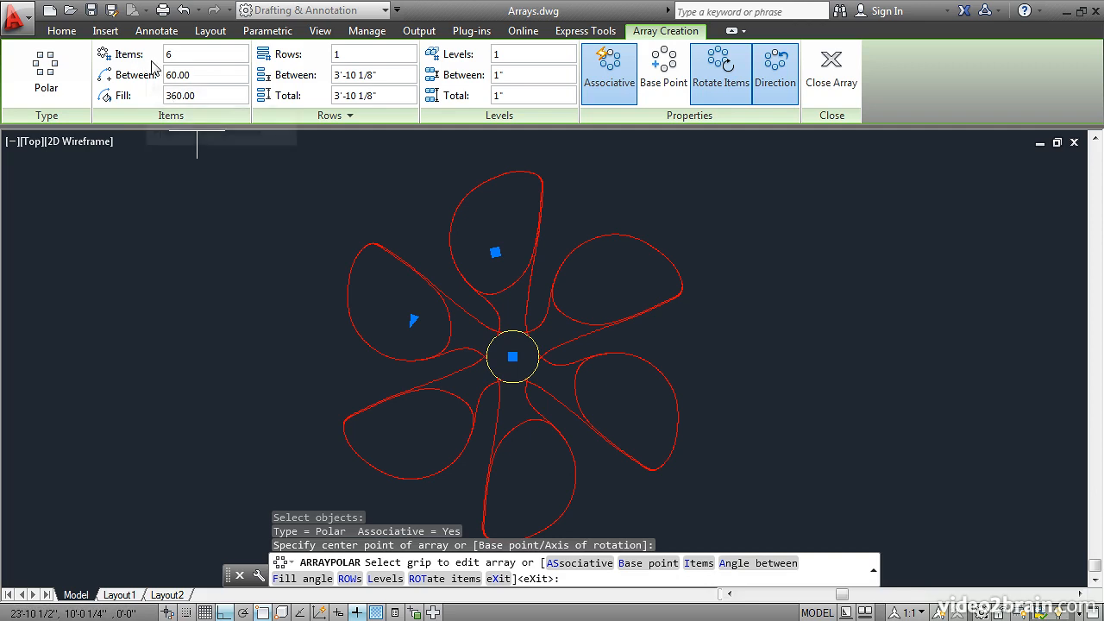
Set the propeller blade's polar array to 4 items
{"action": "left_click", "coordinate": [177, 54]}
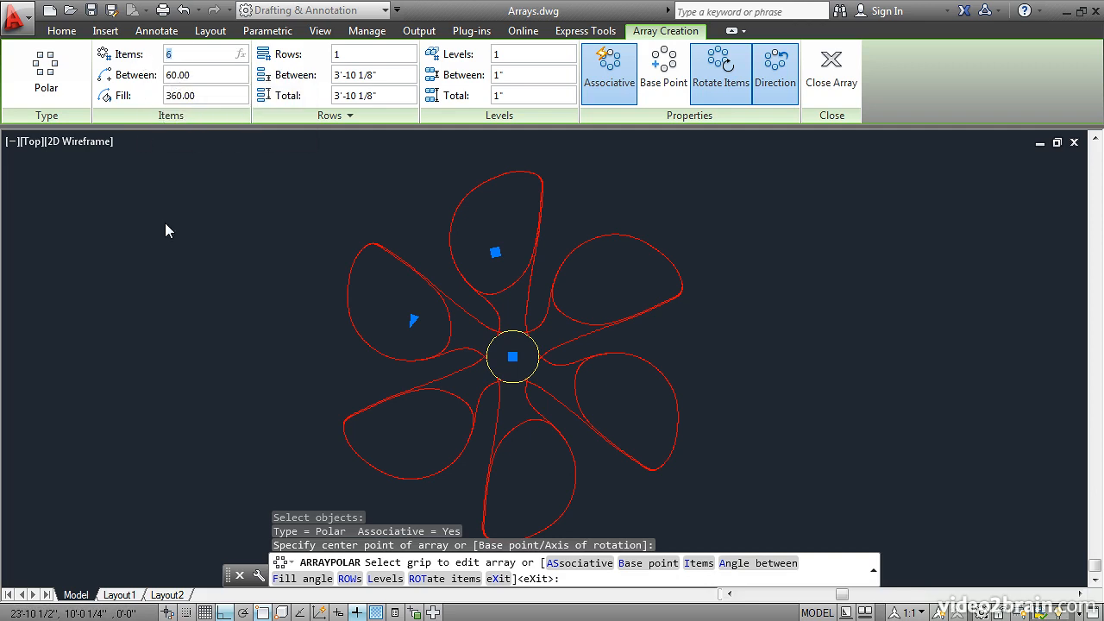
{"action": "type", "text": "4"}
{"action": "key", "text": "Return"}
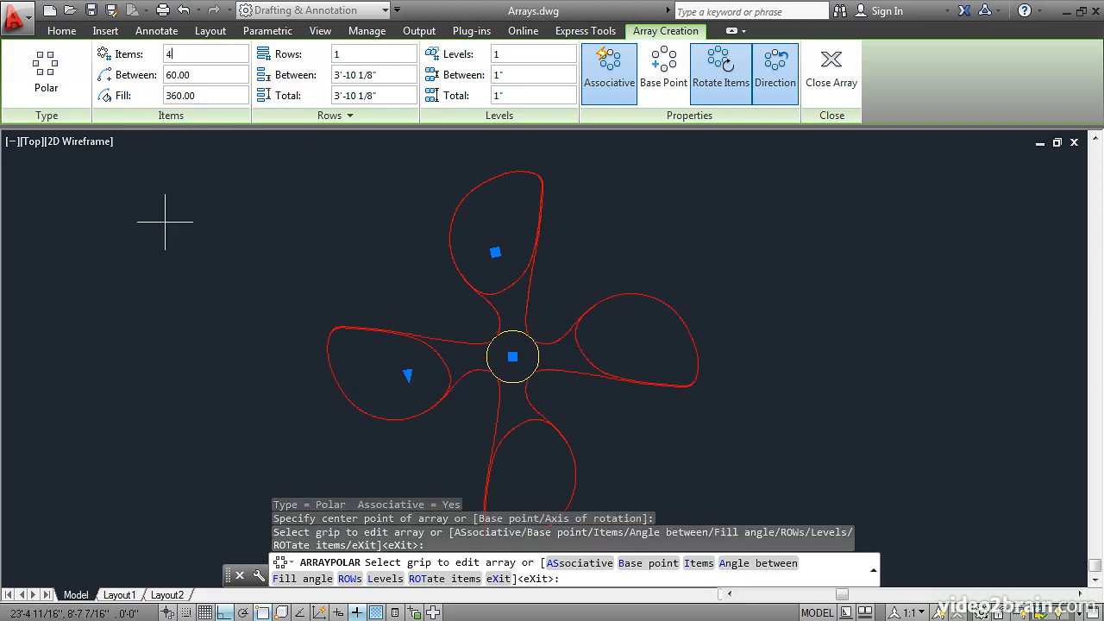
{"action": "scroll", "coordinate": [231, 290], "scroll_direction": "down", "scroll_amount": 2}
{"action": "middle_click_drag", "start_coordinate": [231, 290], "coordinate": [316, 267]}
{"action": "scroll", "coordinate": [313, 267], "scroll_direction": "up", "scroll_amount": 2}
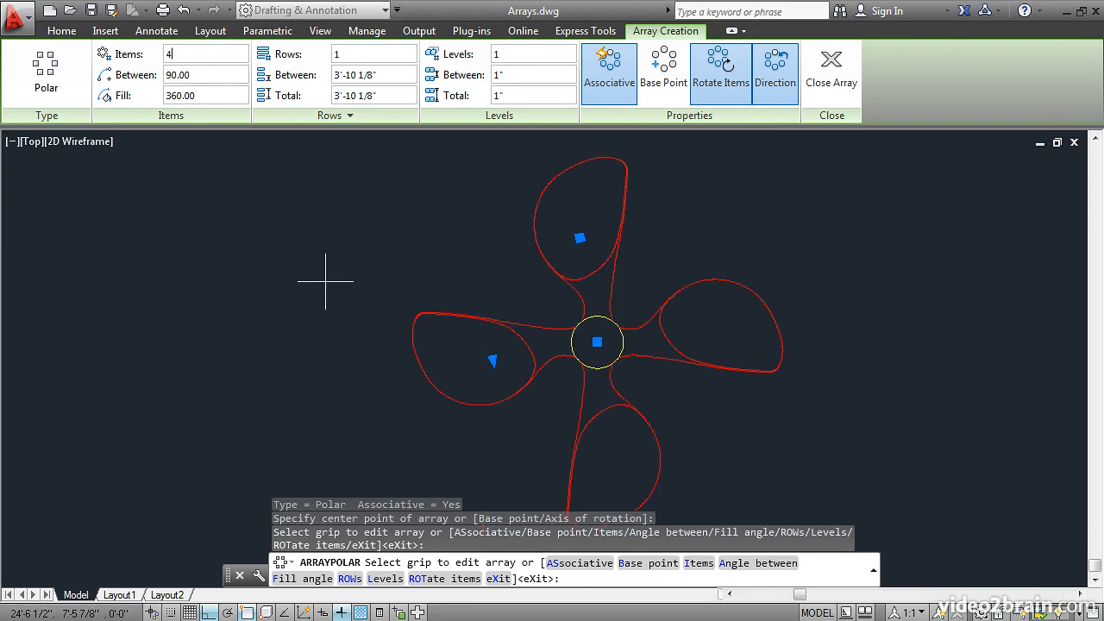
Set the propeller blade's polar array to 3 items
{"action": "left_click", "coordinate": [172, 54]}
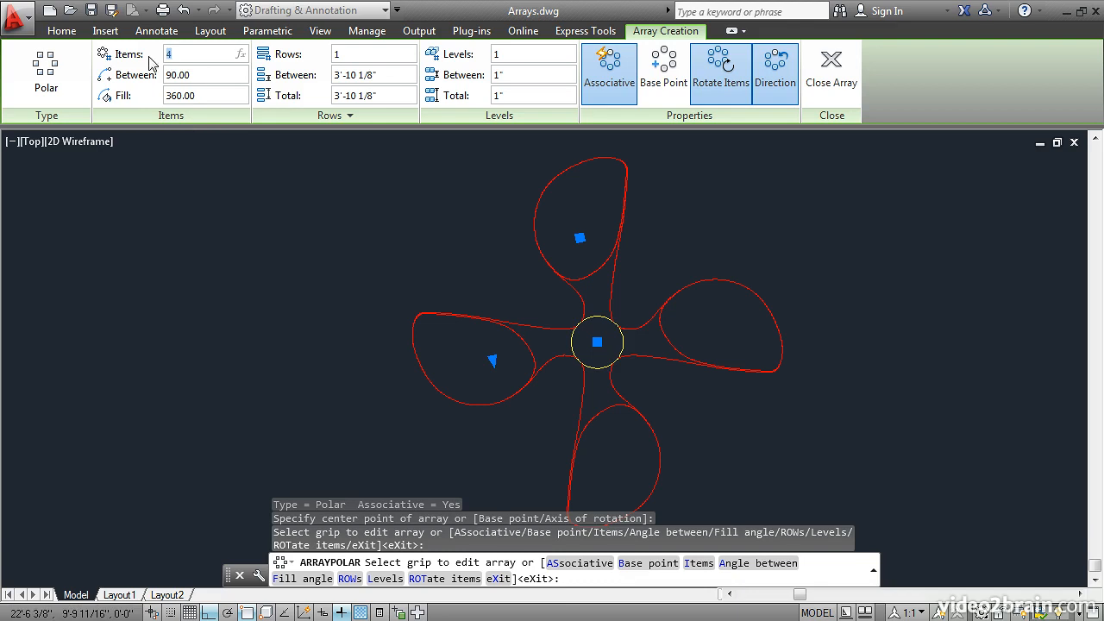
{"action": "type", "text": "3"}
{"action": "key", "text": "Return"}
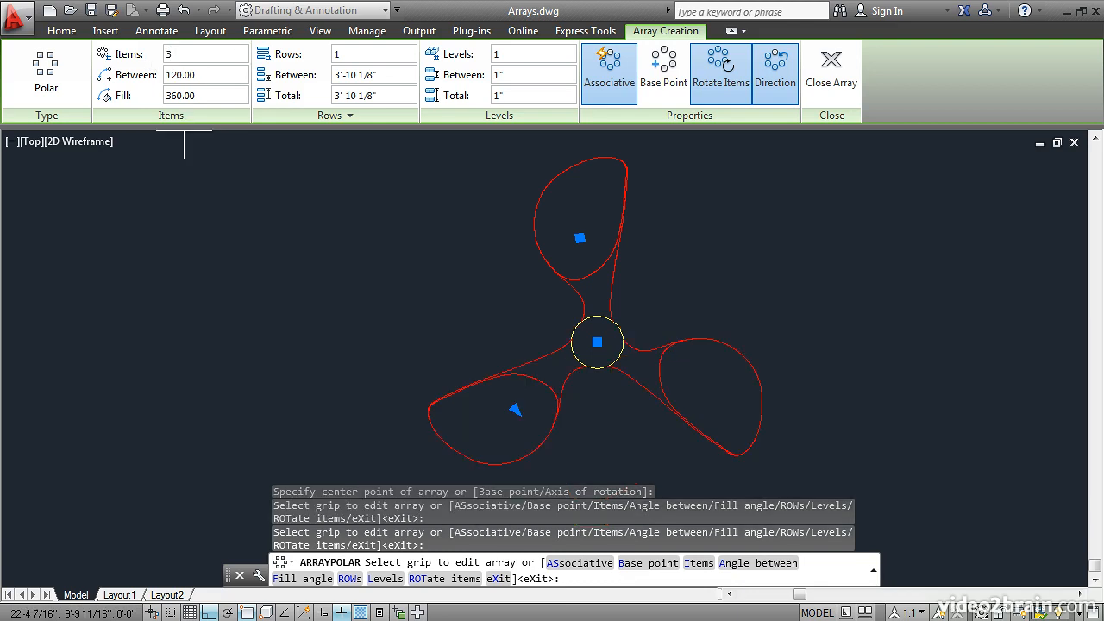
{"action": "middle_click_drag", "start_coordinate": [402, 248], "coordinate": [339, 256]}
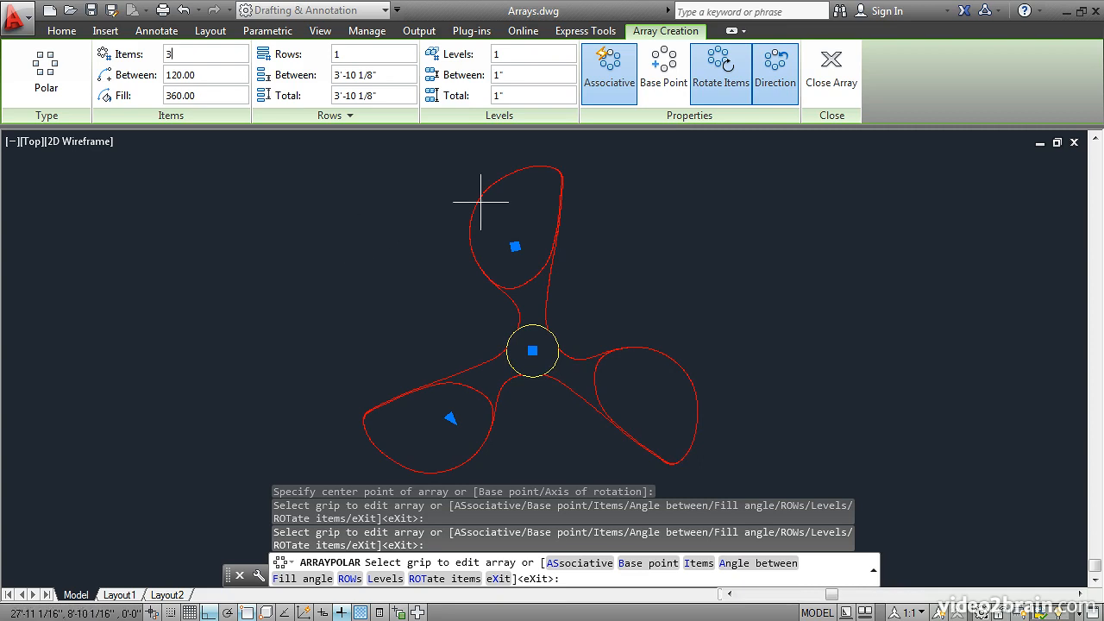
Switch the blade array's item rotation off and back on, and finish the polar array
{"action": "left_click", "coordinate": [716, 74]}
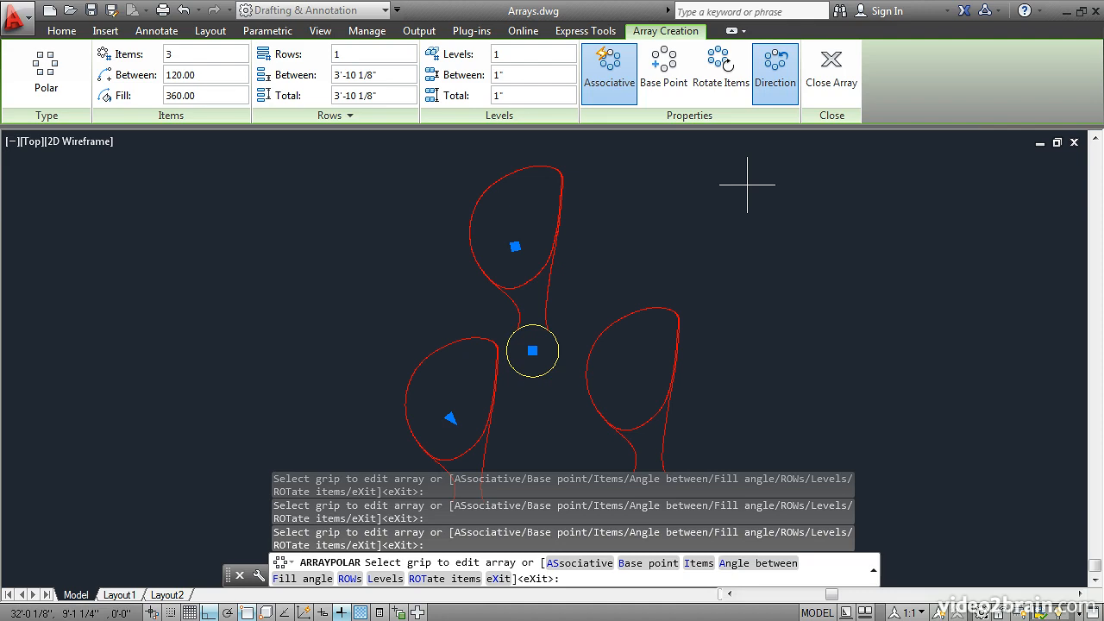
{"action": "left_click", "coordinate": [713, 78]}
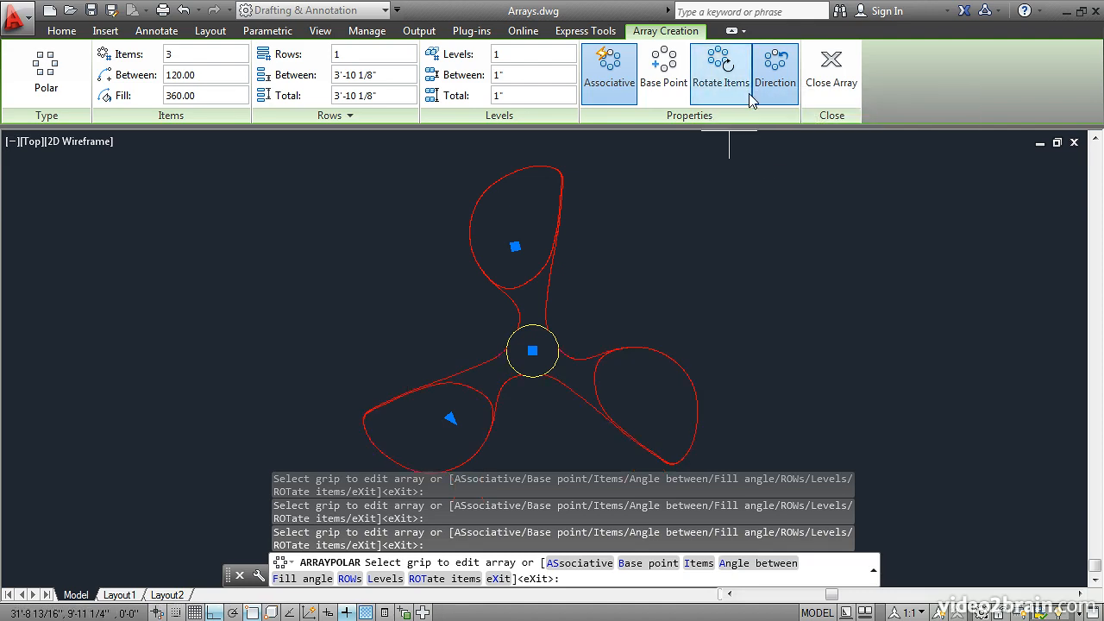
{"action": "left_click", "coordinate": [835, 82]}
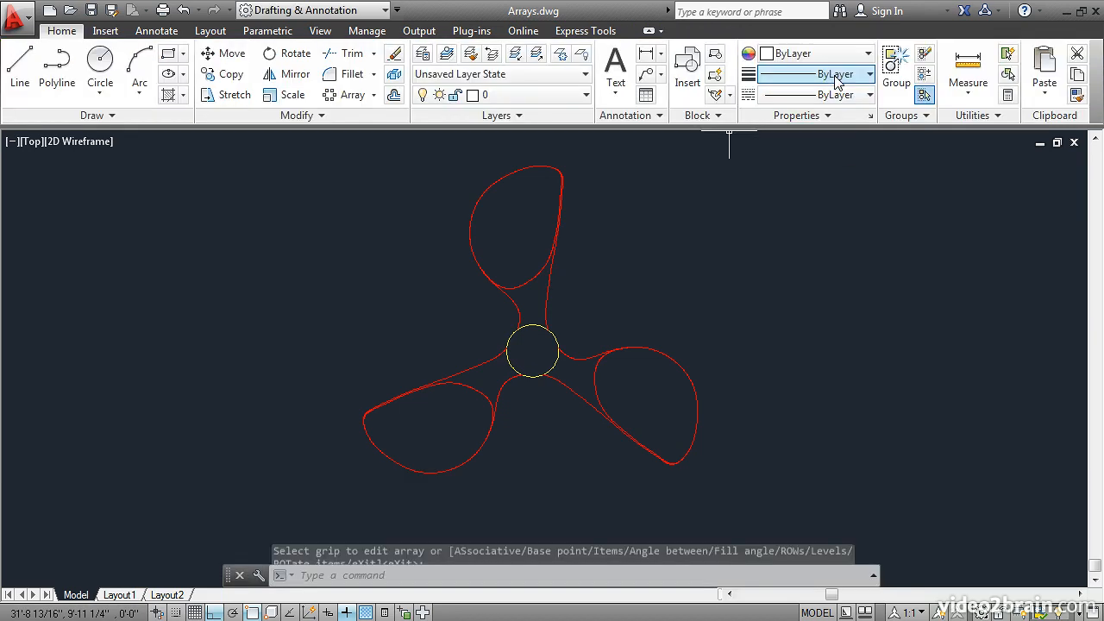
Create a path array of the green tree along the white S-shaped curve
{"action": "scroll", "coordinate": [693, 242], "scroll_direction": "down", "scroll_amount": 2}
{"action": "scroll", "coordinate": [690, 241], "scroll_direction": "down", "scroll_amount": 2}
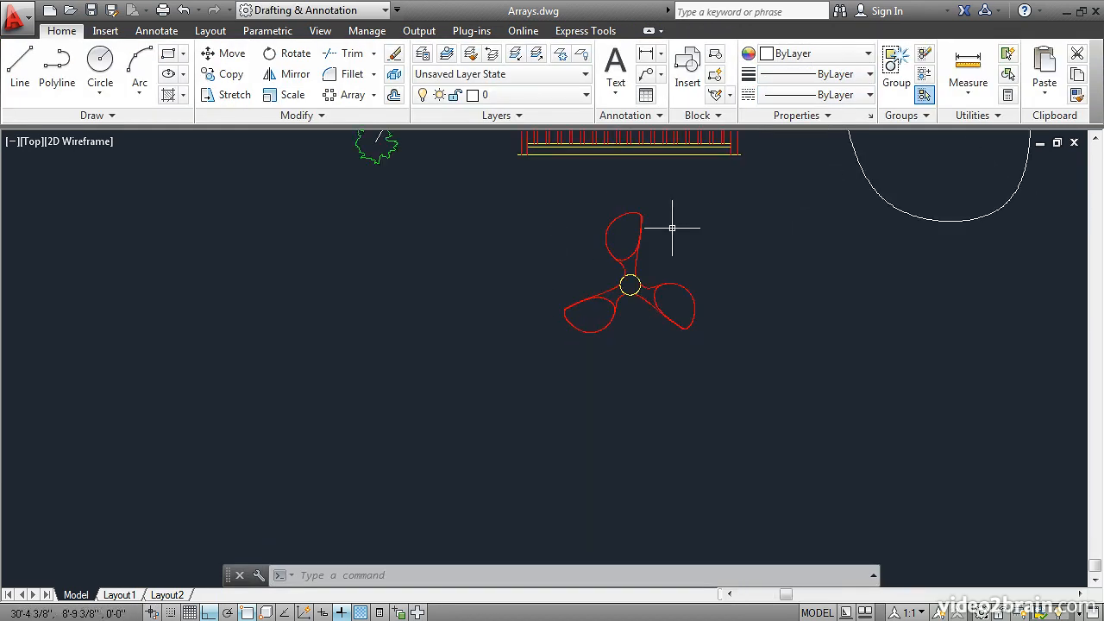
{"action": "mouse_move", "coordinate": [535, 247]}
{"action": "middle_mouse_down"}
{"action": "mouse_move", "coordinate": [492, 328]}
{"action": "mouse_move", "coordinate": [399, 451]}
{"action": "middle_mouse_up"}
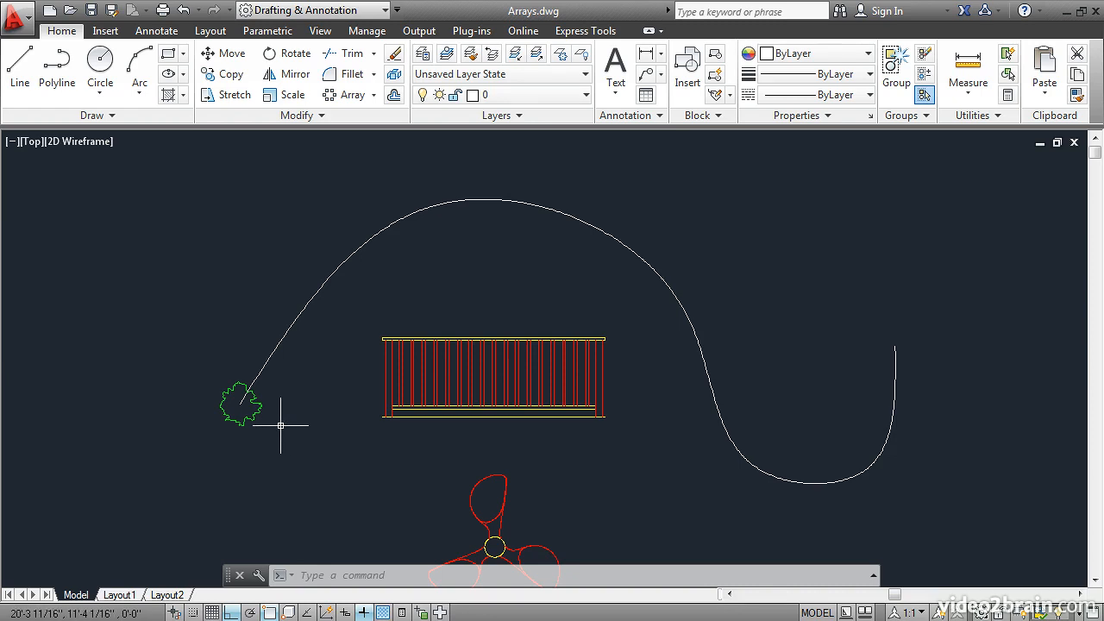
{"action": "left_click", "coordinate": [373, 96]}
{"action": "left_click", "coordinate": [355, 157]}
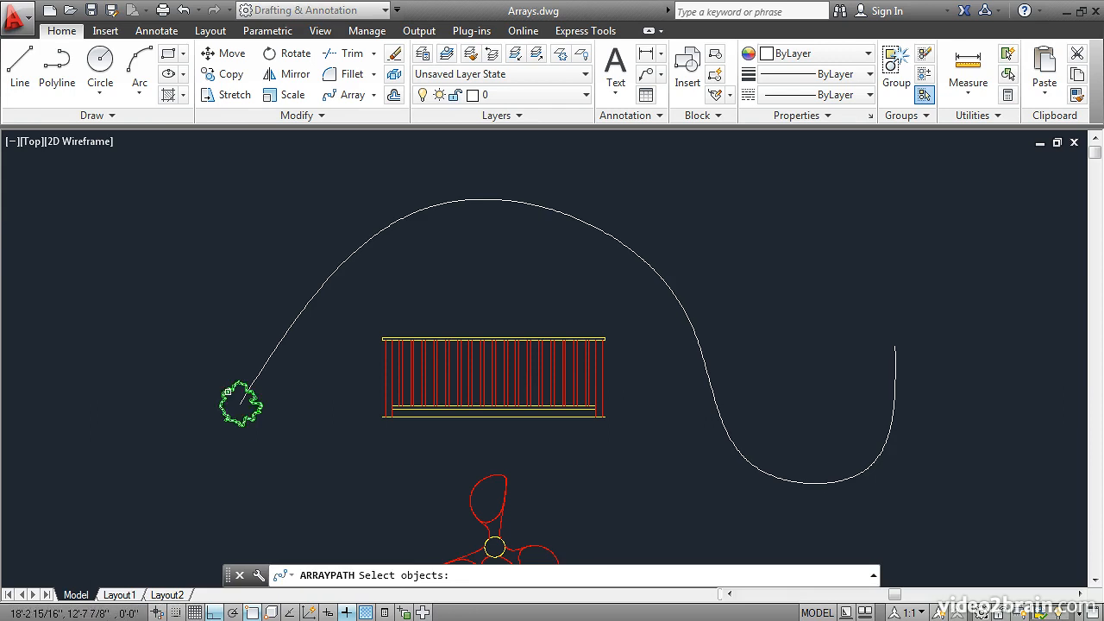
{"action": "left_click", "coordinate": [227, 391]}
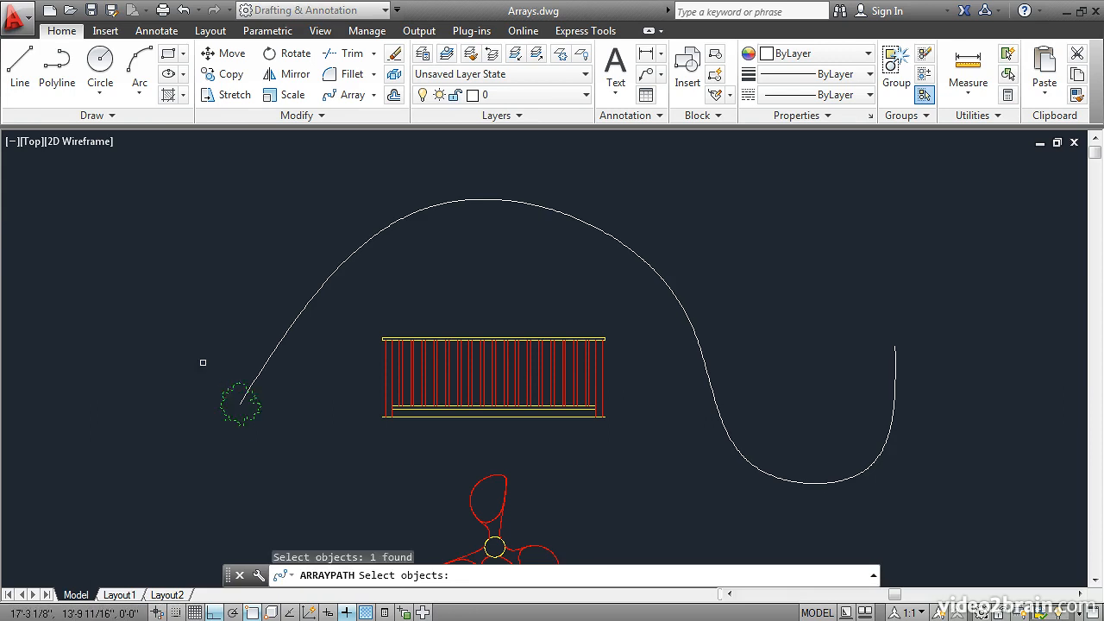
{"action": "key", "text": "Return"}
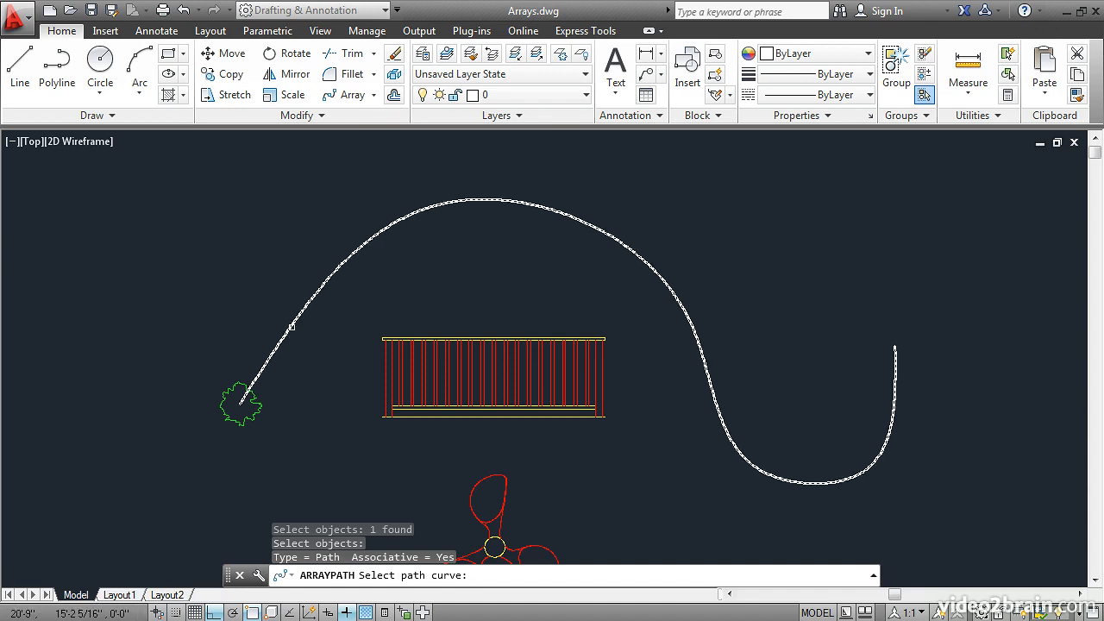
{"action": "left_click", "coordinate": [292, 327]}
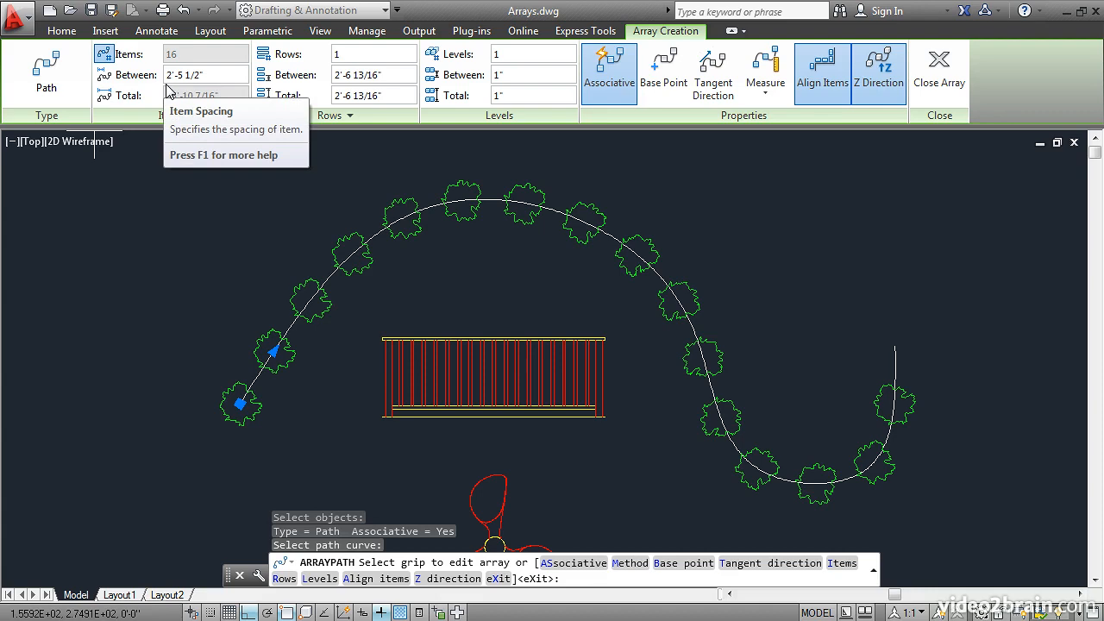
Set the spacing between the trees in the path array to 4'
{"action": "left_click", "coordinate": [208, 77]}
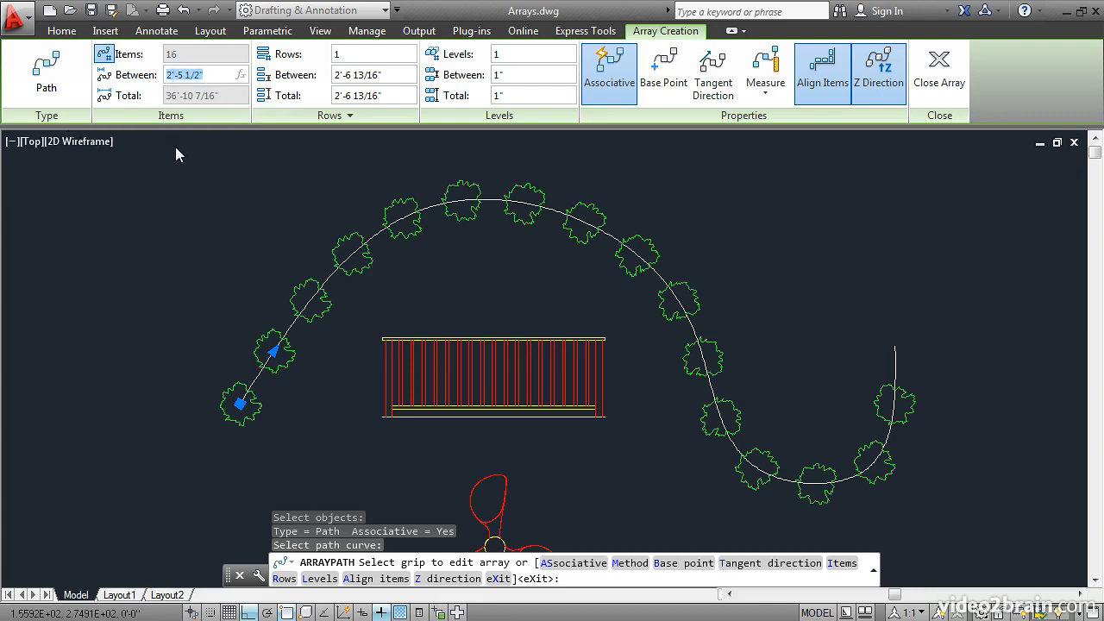
{"action": "type", "text": "4'"}
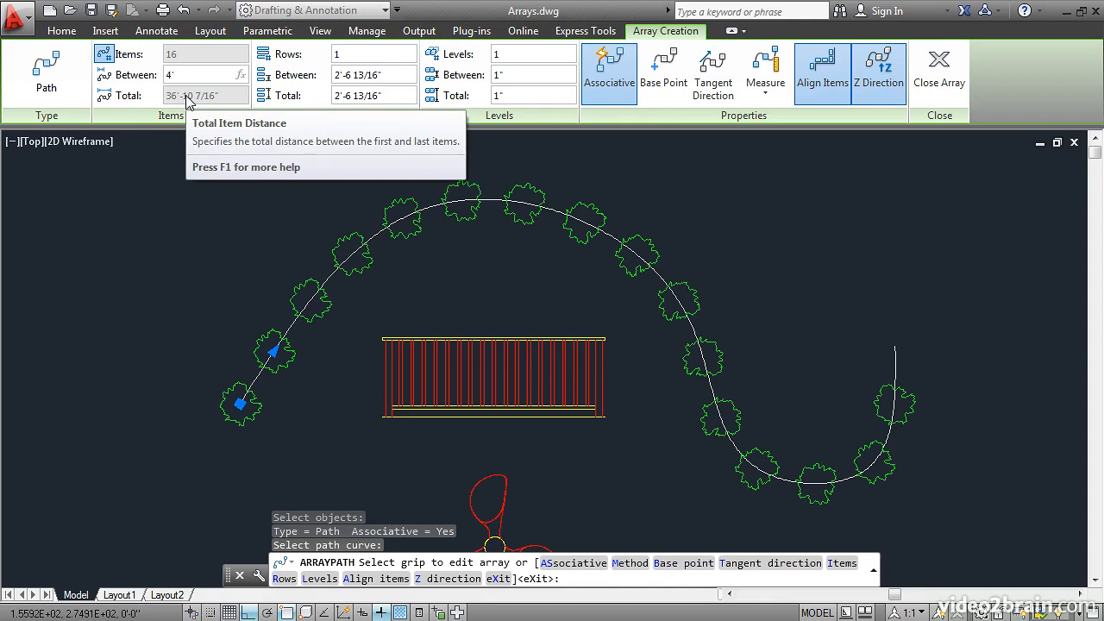
{"action": "key", "text": "Return"}
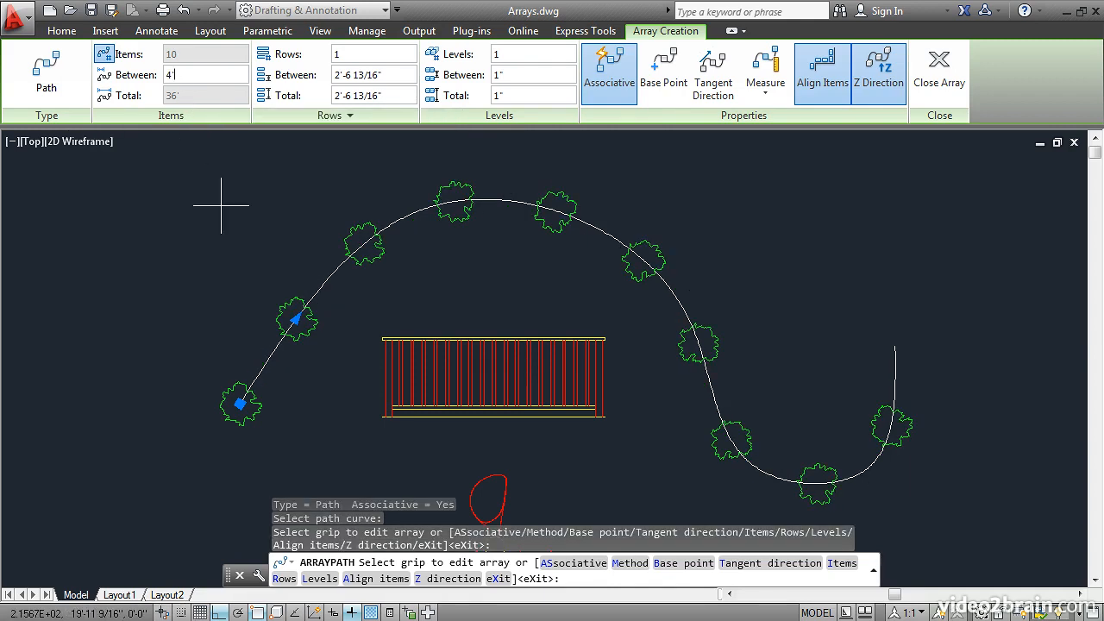
Switch the tree array's item alignment off and back on, and finish the path array
{"action": "left_click", "coordinate": [822, 77]}
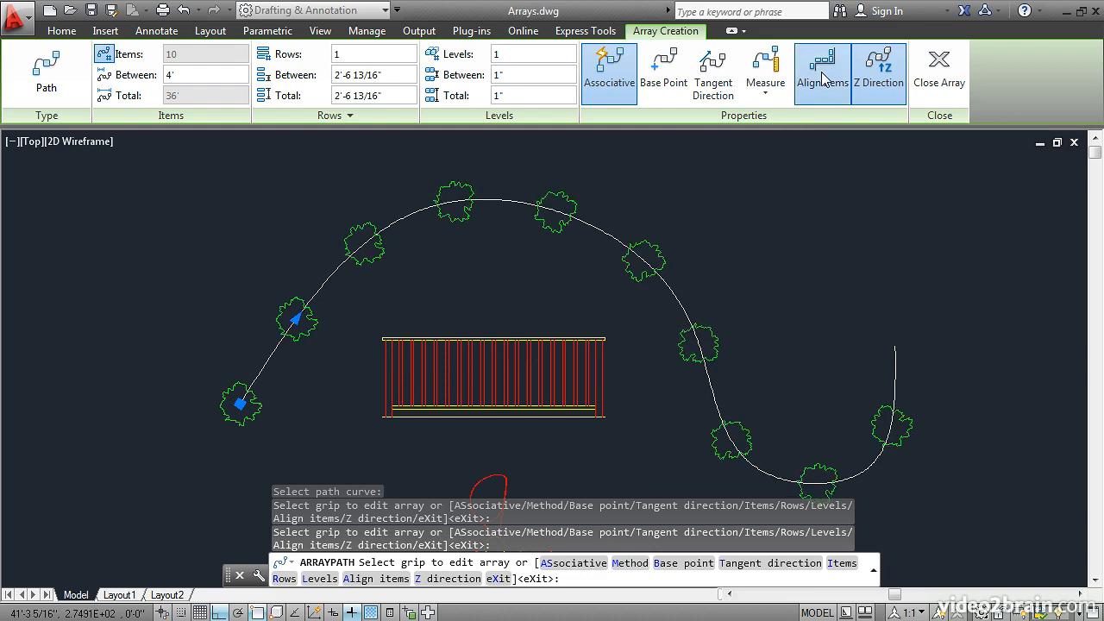
{"action": "left_click", "coordinate": [822, 77]}
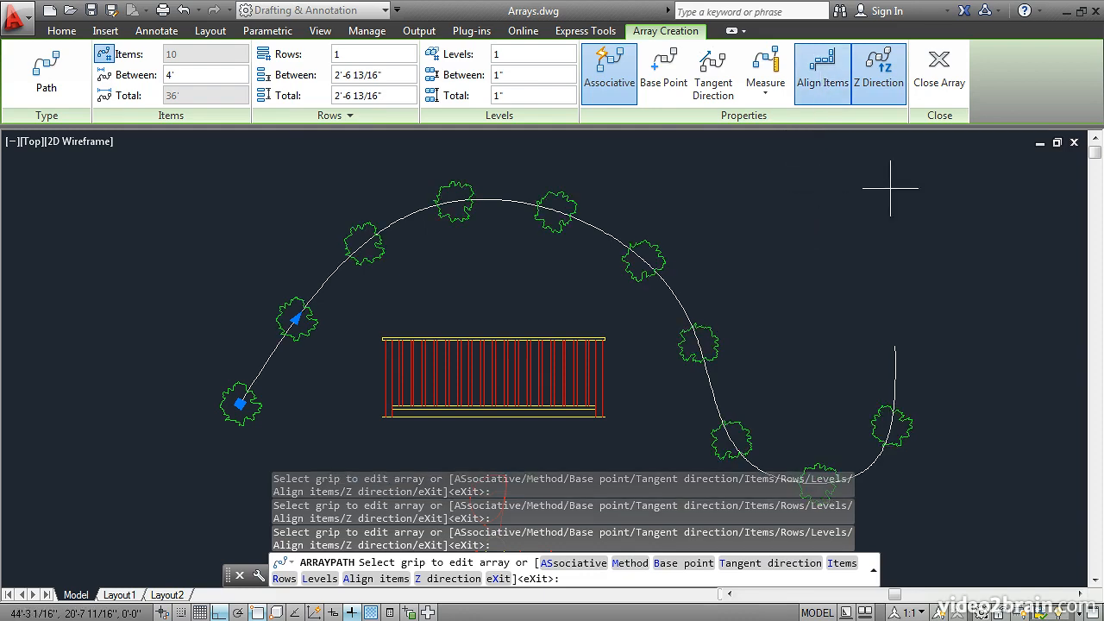
{"action": "left_click", "coordinate": [941, 76]}
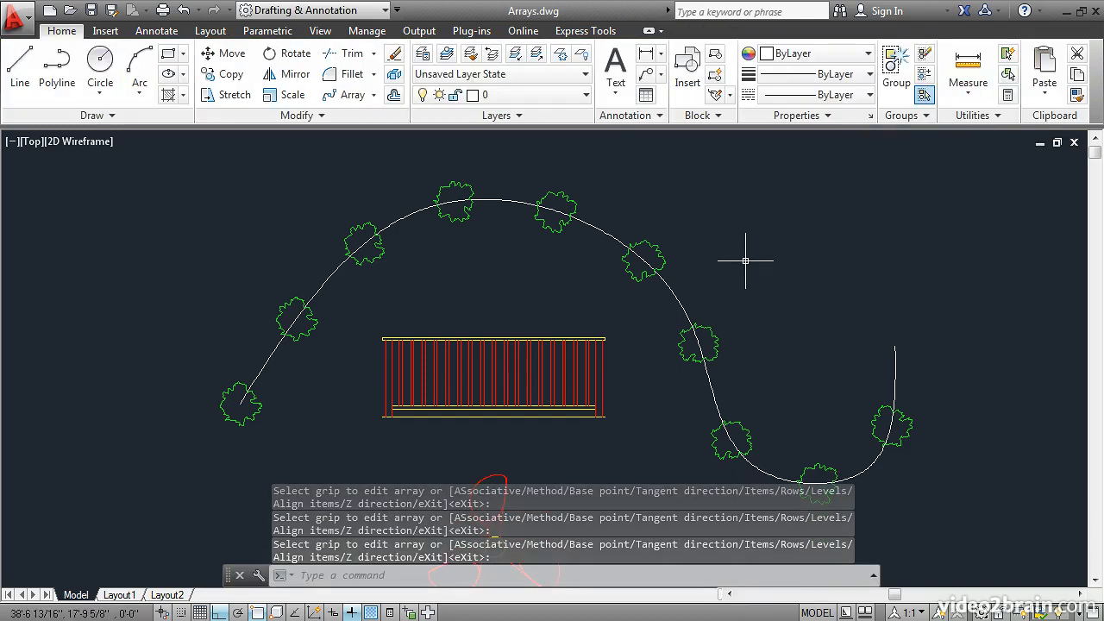
Turn off Ortho mode and stretch the free right end of the white curve outward to the lower right
{"action": "left_click", "coordinate": [675, 294]}
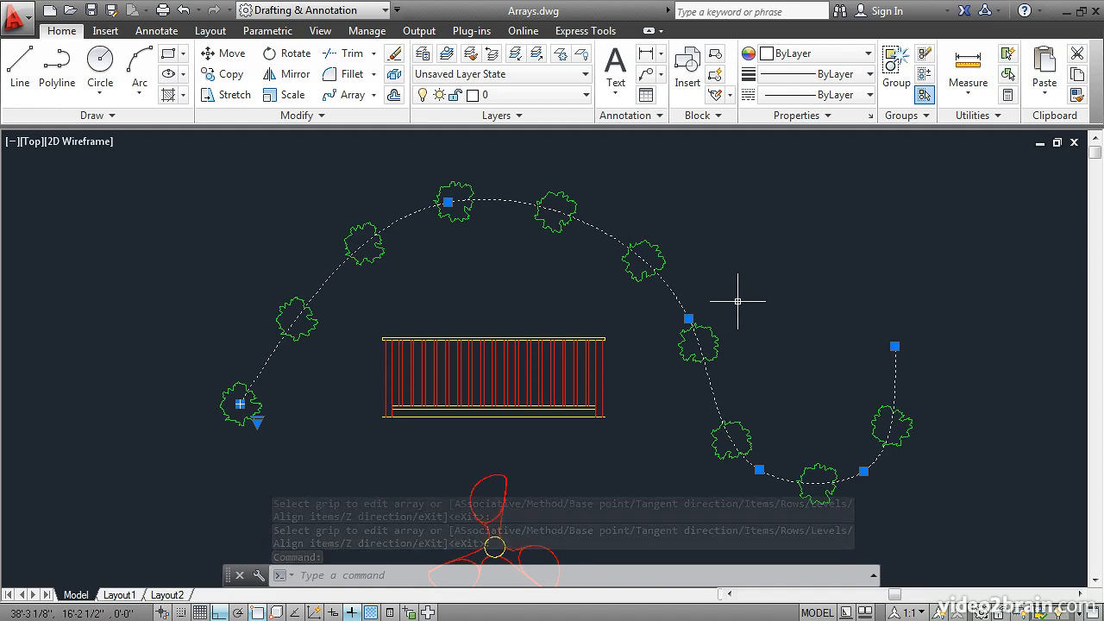
{"action": "left_click", "coordinate": [895, 346]}
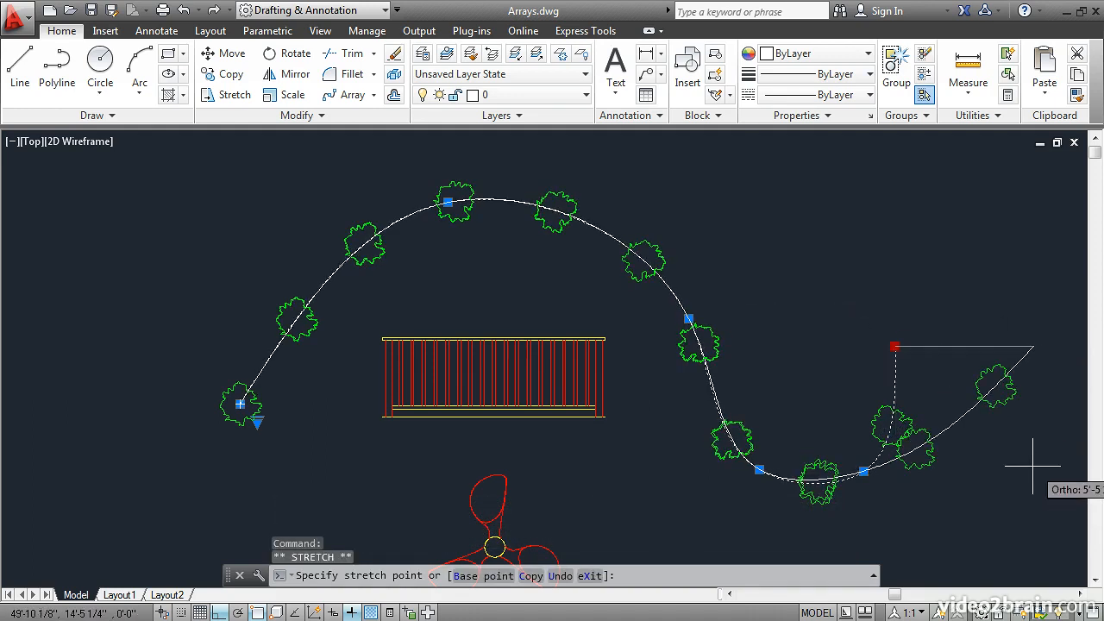
{"action": "left_click", "coordinate": [219, 613]}
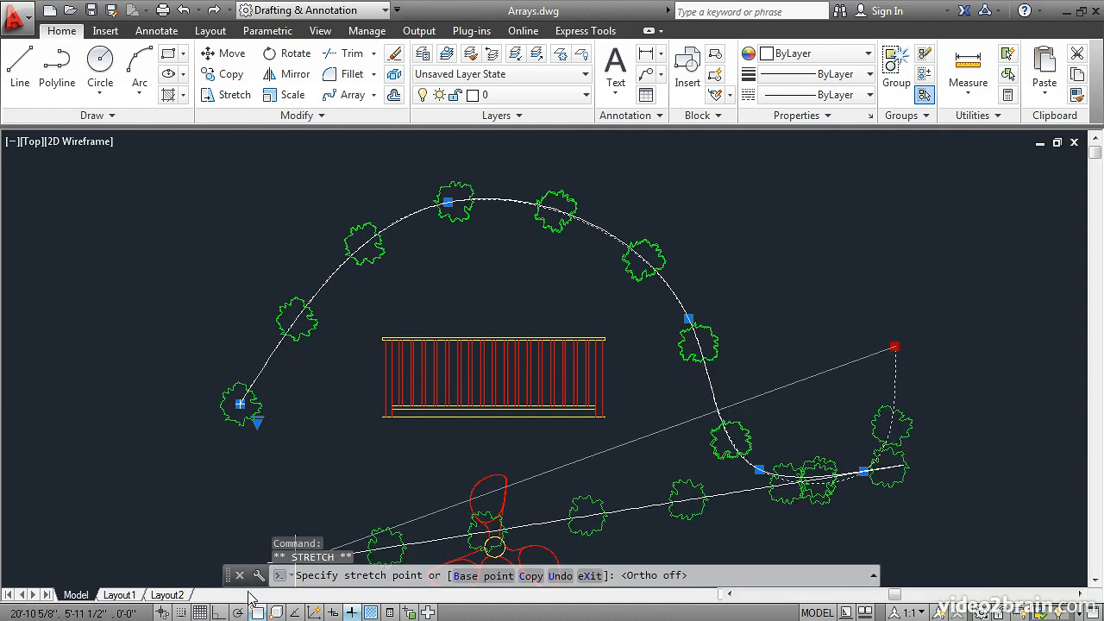
{"action": "left_click", "coordinate": [1041, 505]}
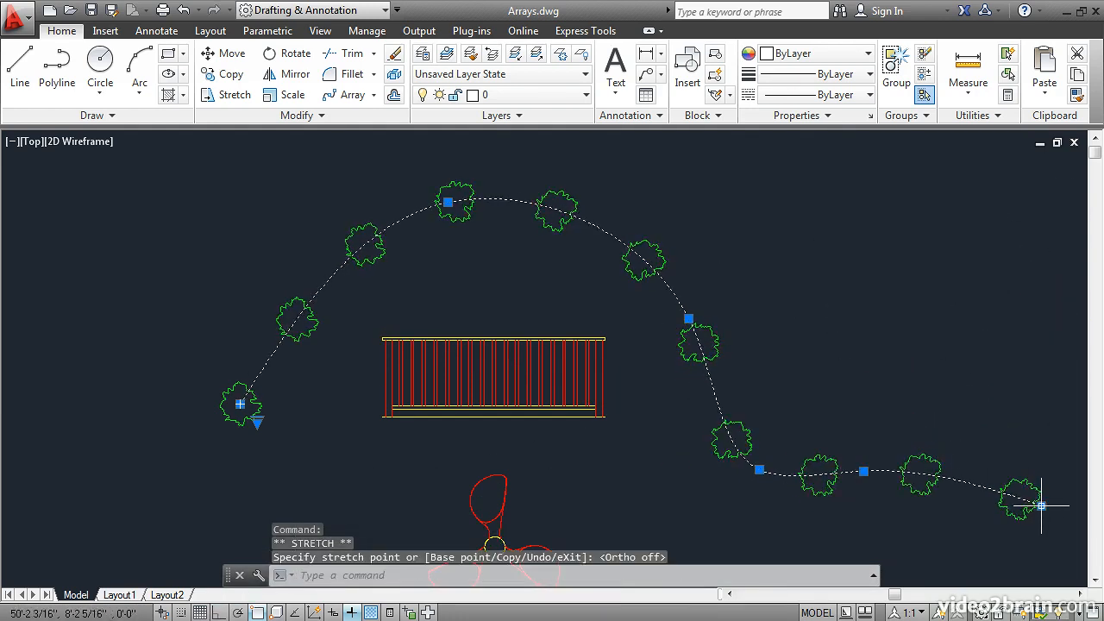
Reshape the curve by stretching its lower valley point up and to the right, and the mid-slope point up above the railing, and deselect it
{"action": "left_click", "coordinate": [759, 470]}
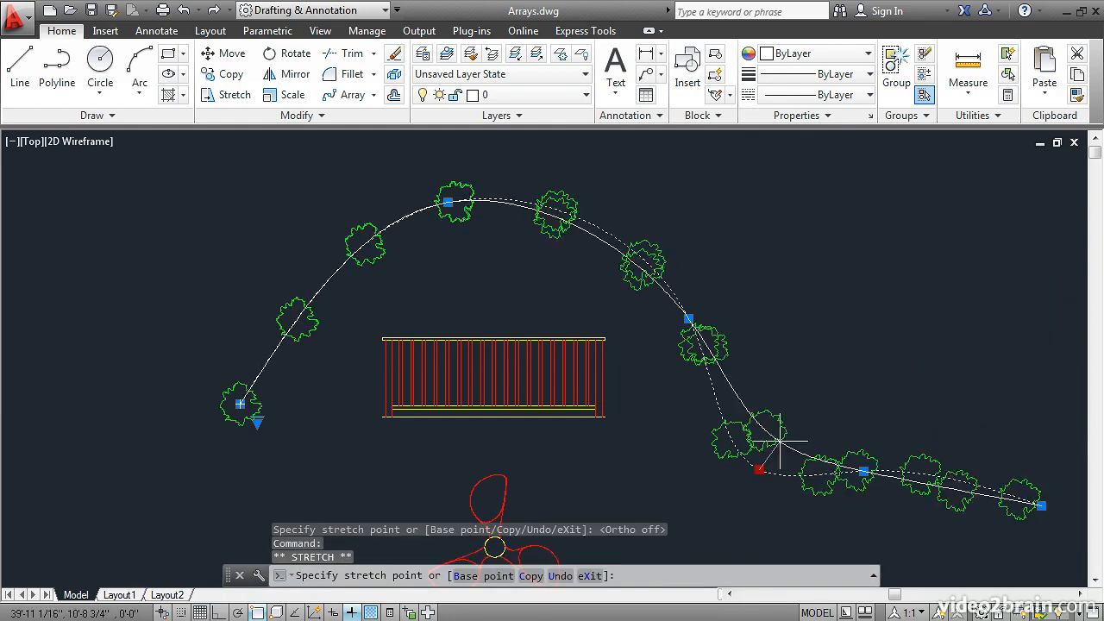
{"action": "left_click", "coordinate": [864, 293]}
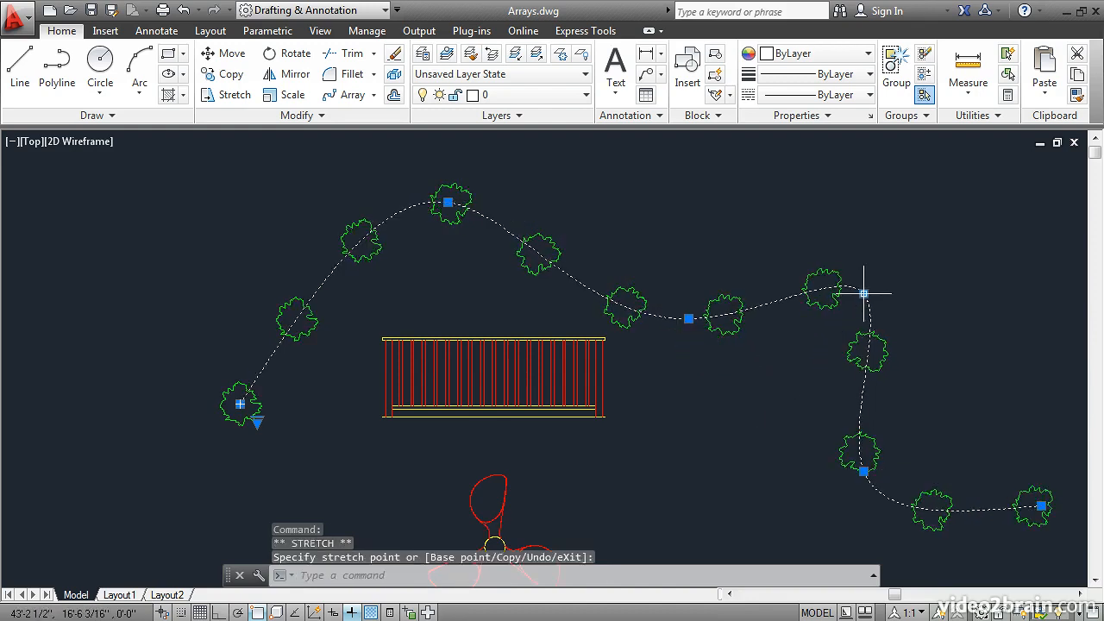
{"action": "left_click", "coordinate": [688, 319]}
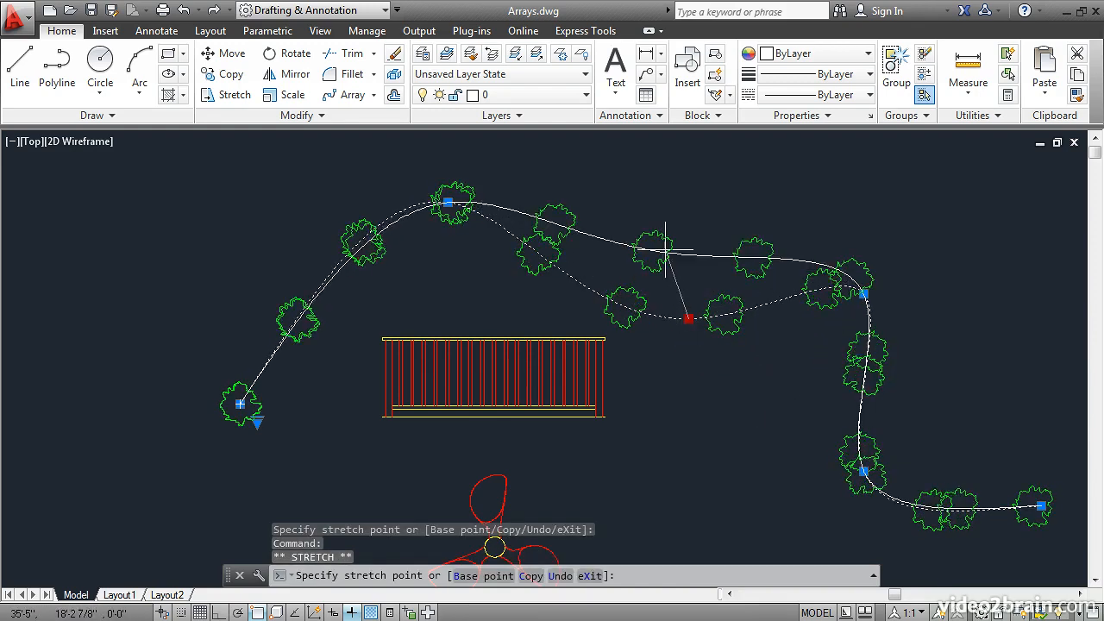
{"action": "left_click", "coordinate": [668, 197]}
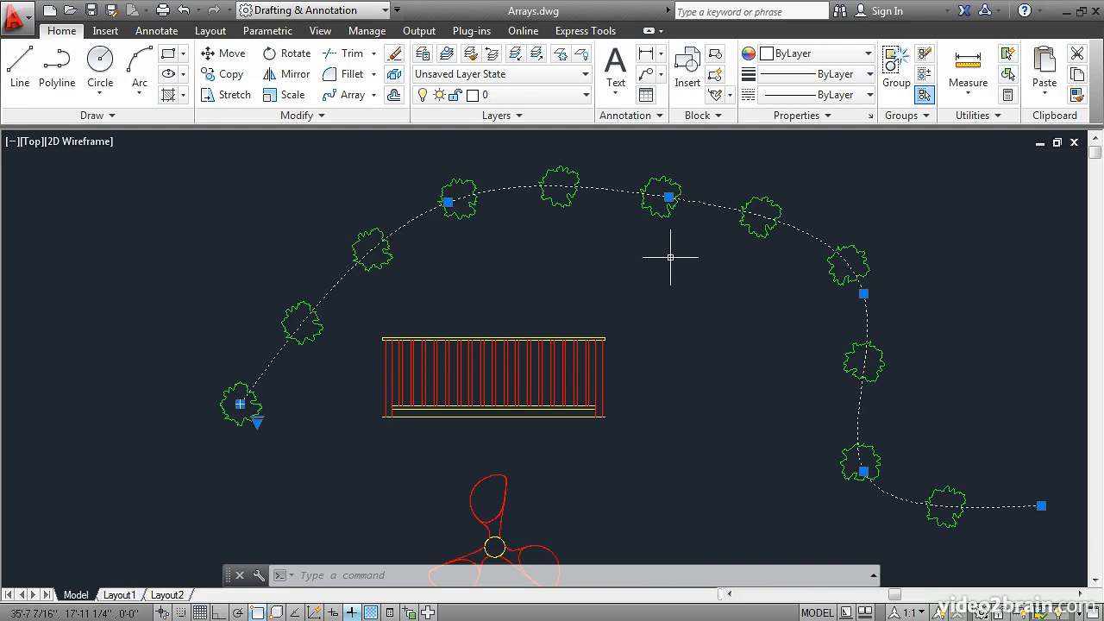
{"action": "key", "text": "Escape"}
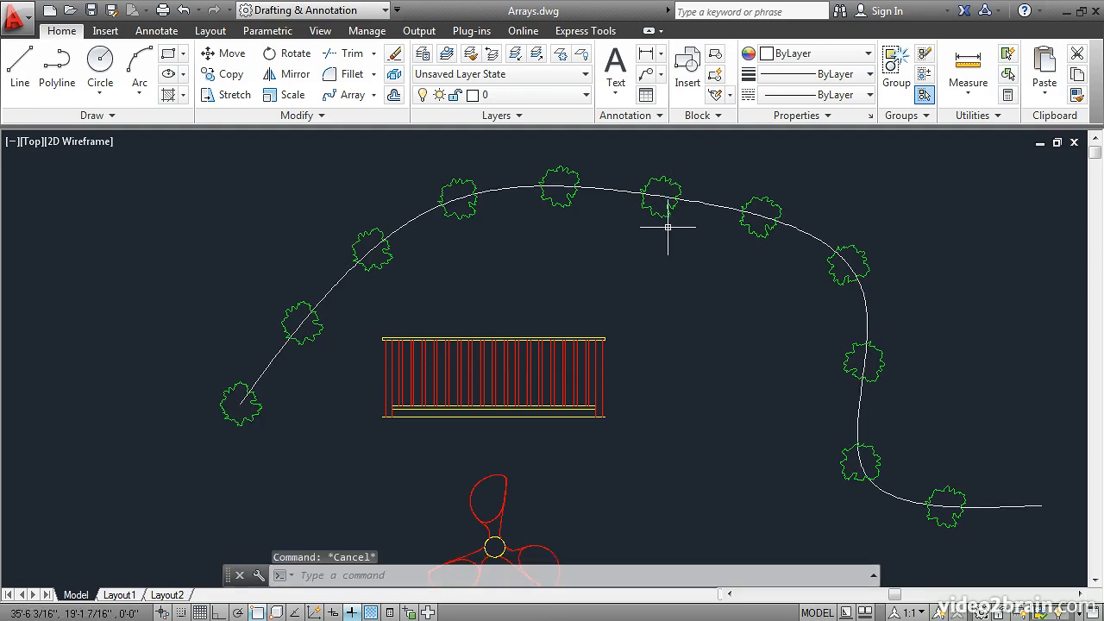
Start replacing an item of the tree path array, using the propeller's yellow hub circle with its centroid as base point
{"action": "left_click", "coordinate": [661, 216]}
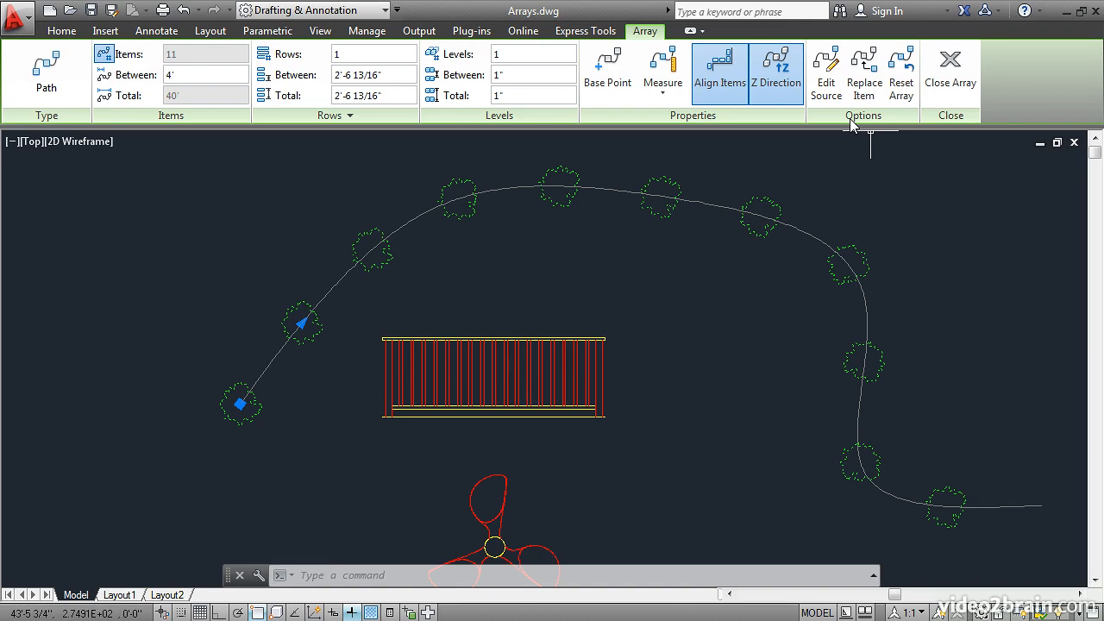
{"action": "left_click", "coordinate": [865, 71]}
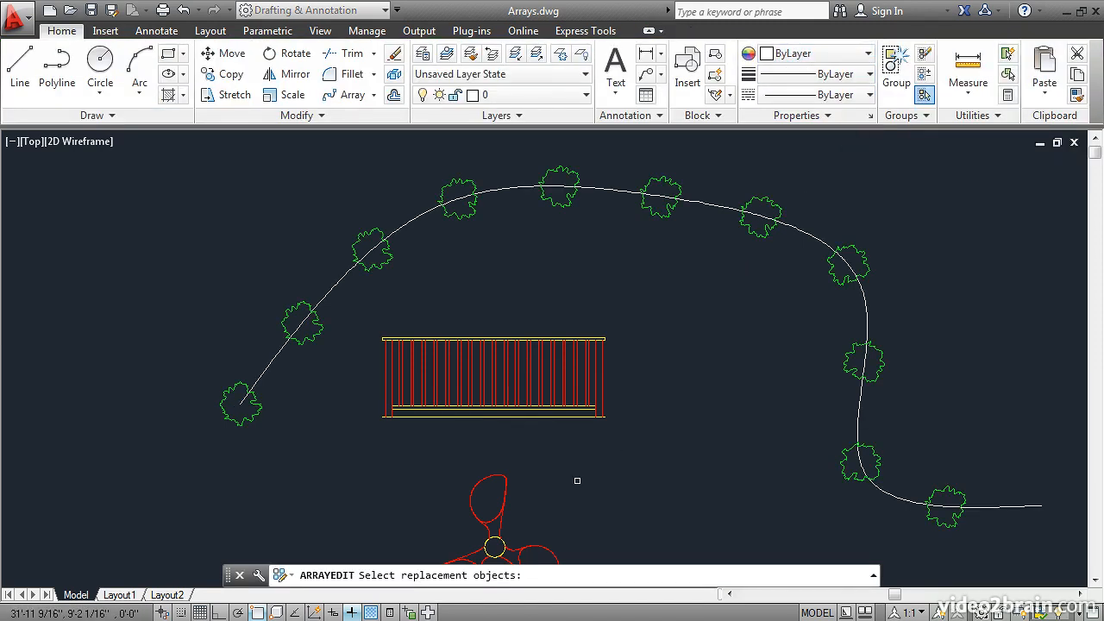
{"action": "scroll", "coordinate": [577, 483], "scroll_direction": "down", "scroll_amount": 2}
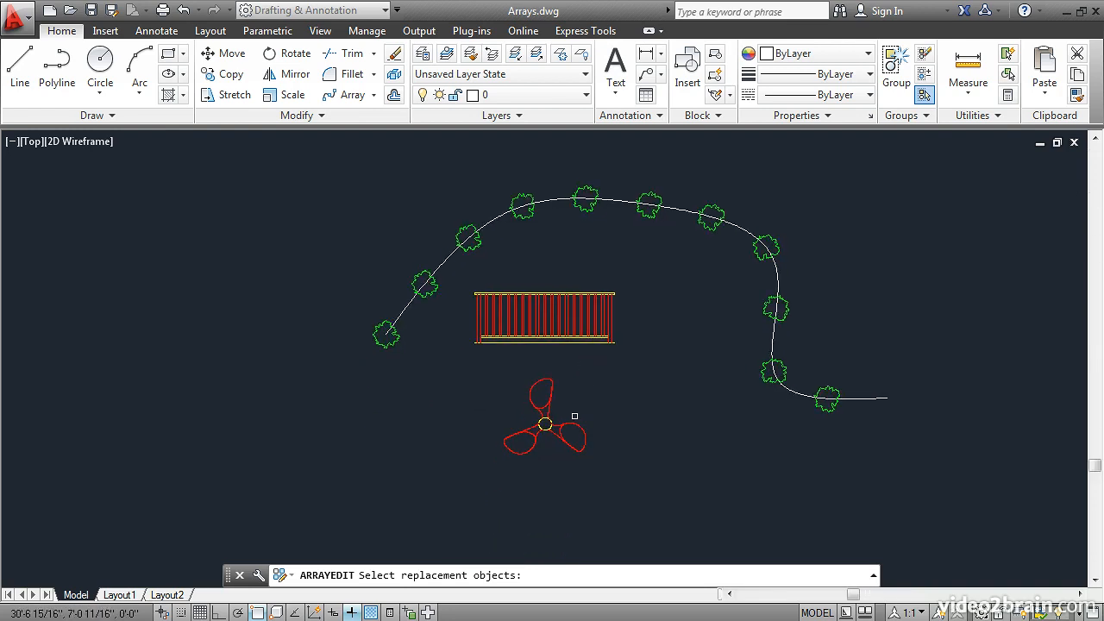
{"action": "scroll", "coordinate": [574, 420], "scroll_direction": "up", "scroll_amount": 7}
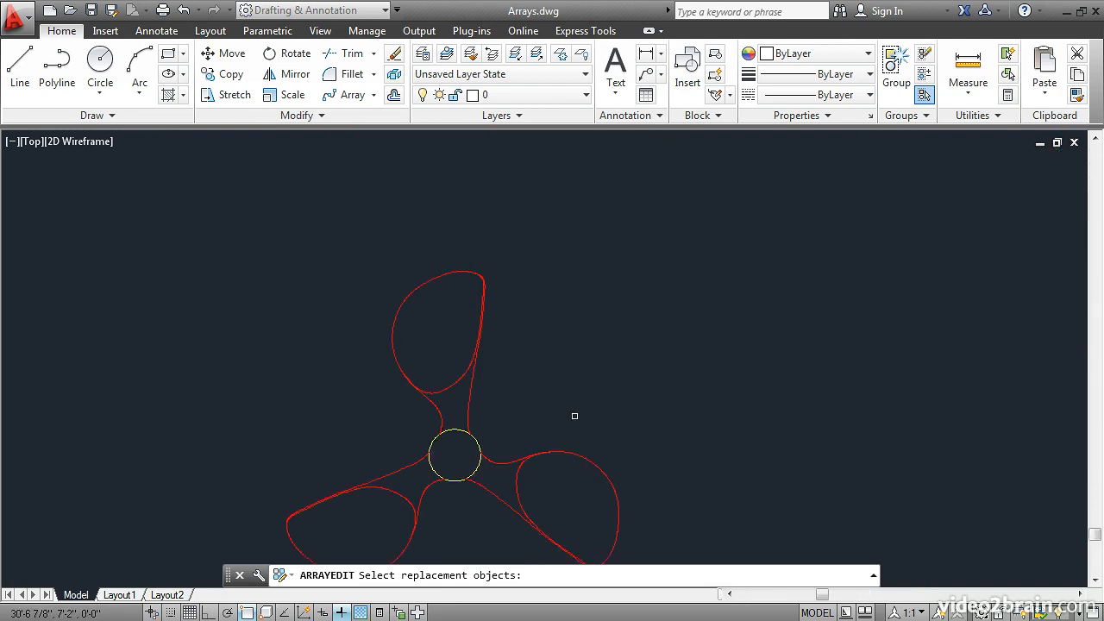
{"action": "left_click", "coordinate": [478, 467]}
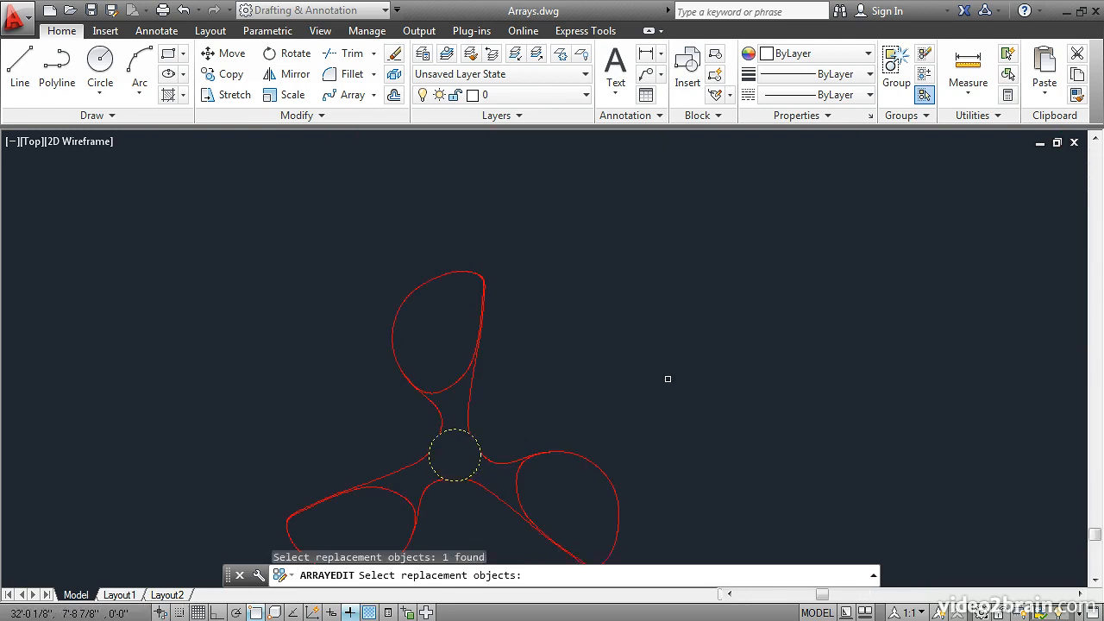
{"action": "key", "text": "Return"}
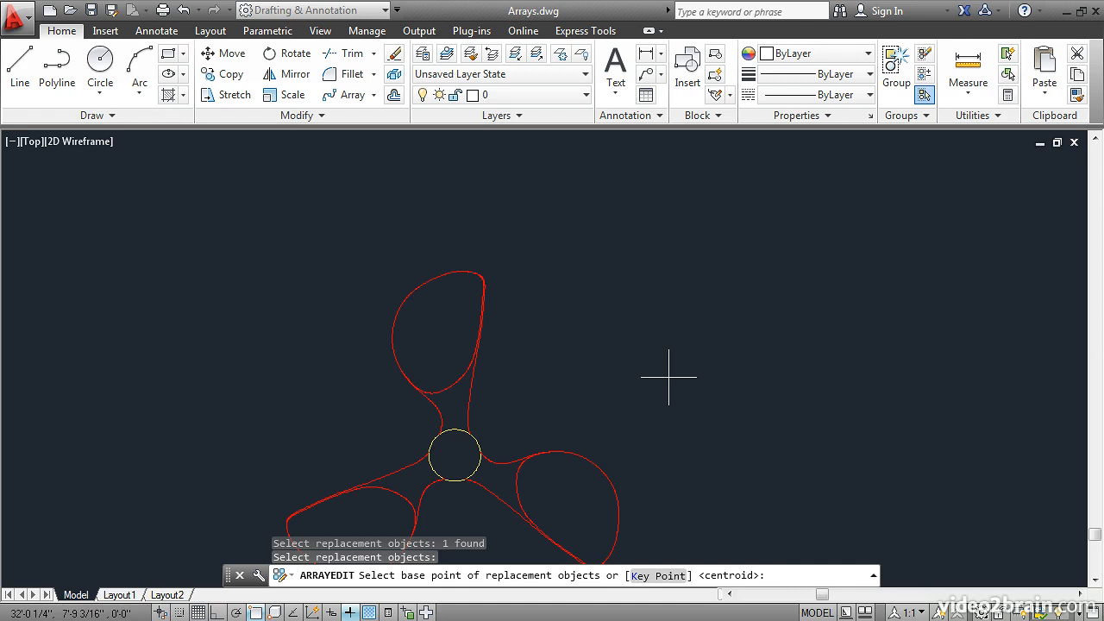
{"action": "key", "text": "Return"}
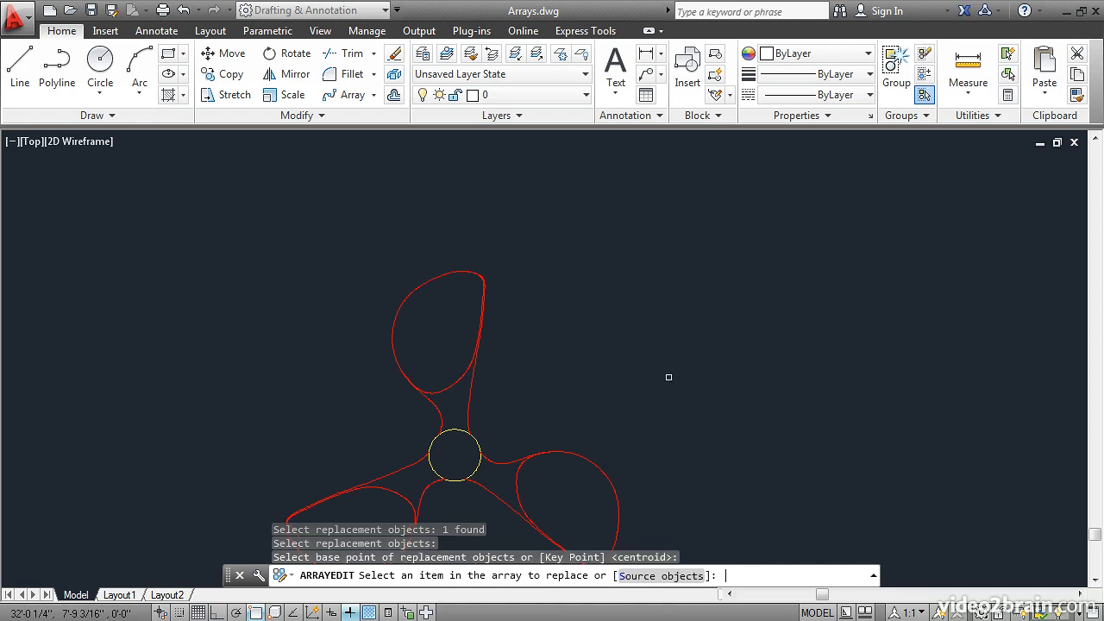
Replace the seventh tree from the curve's left start with the circle, and finish editing the array
{"action": "scroll", "coordinate": [655, 363], "scroll_direction": "down", "scroll_amount": 5}
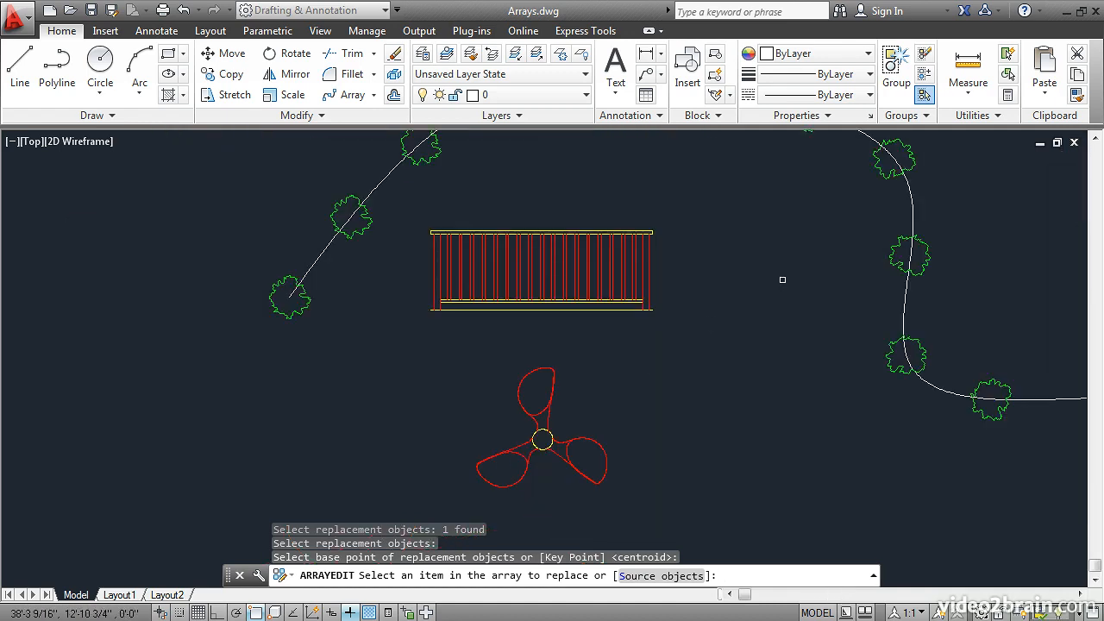
{"action": "middle_click_drag", "start_coordinate": [814, 234], "coordinate": [697, 362]}
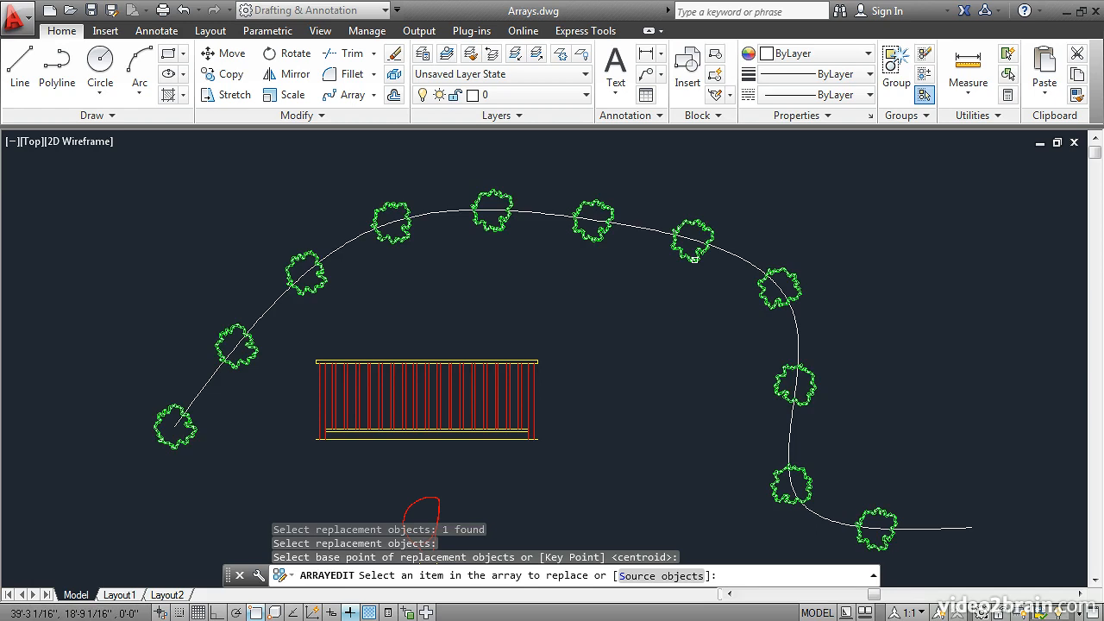
{"action": "left_click", "coordinate": [694, 258]}
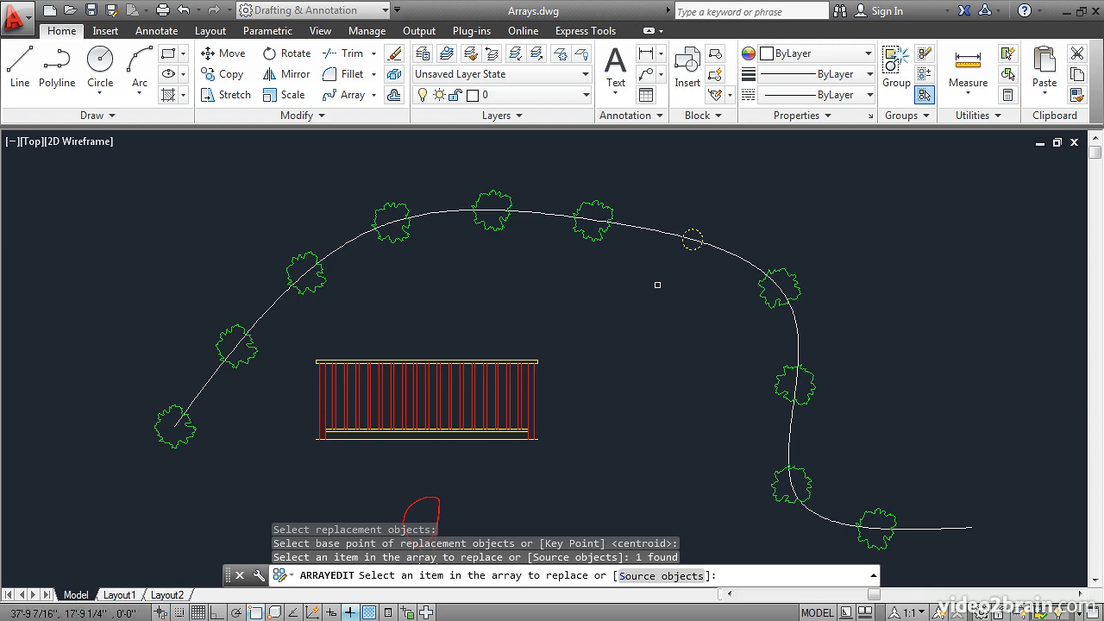
{"action": "key", "text": "Return"}
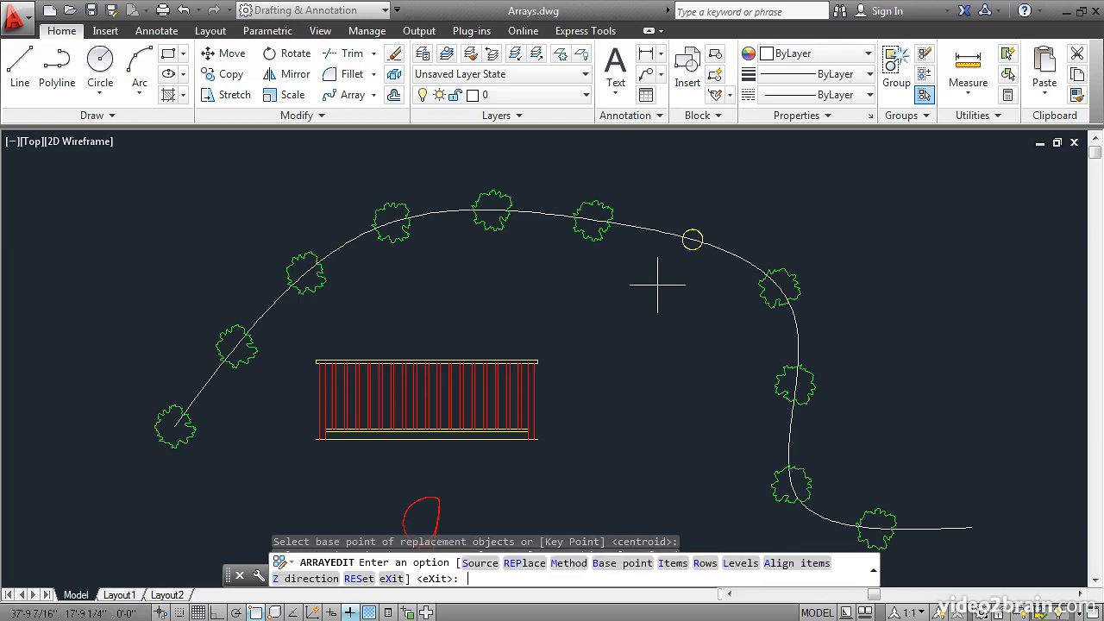
{"action": "key", "text": "Return"}
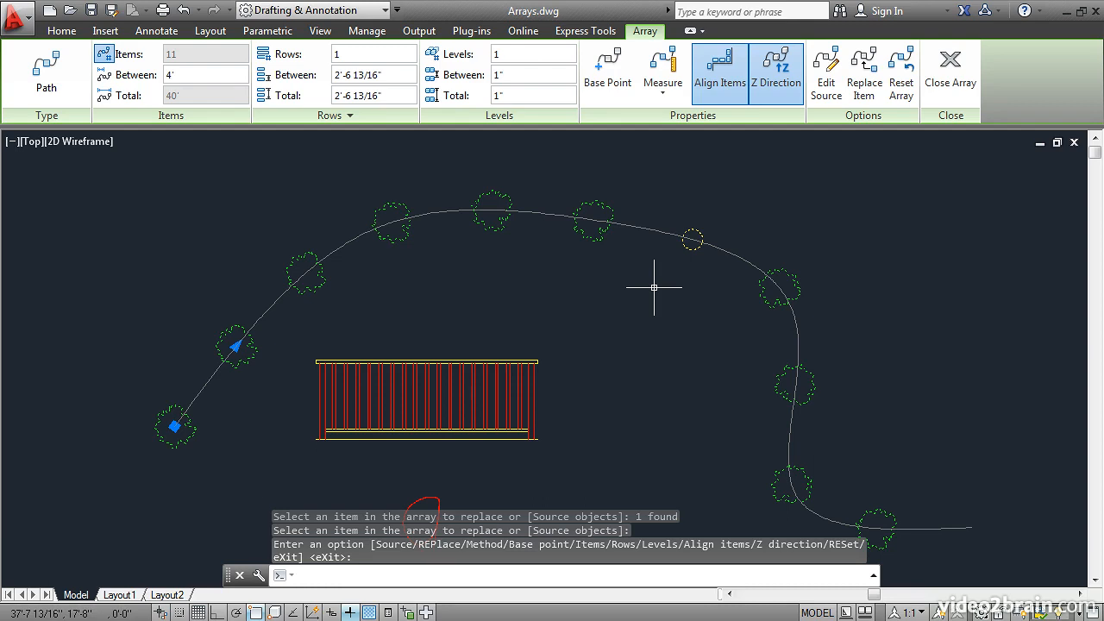
{"action": "left_click", "coordinate": [950, 69]}
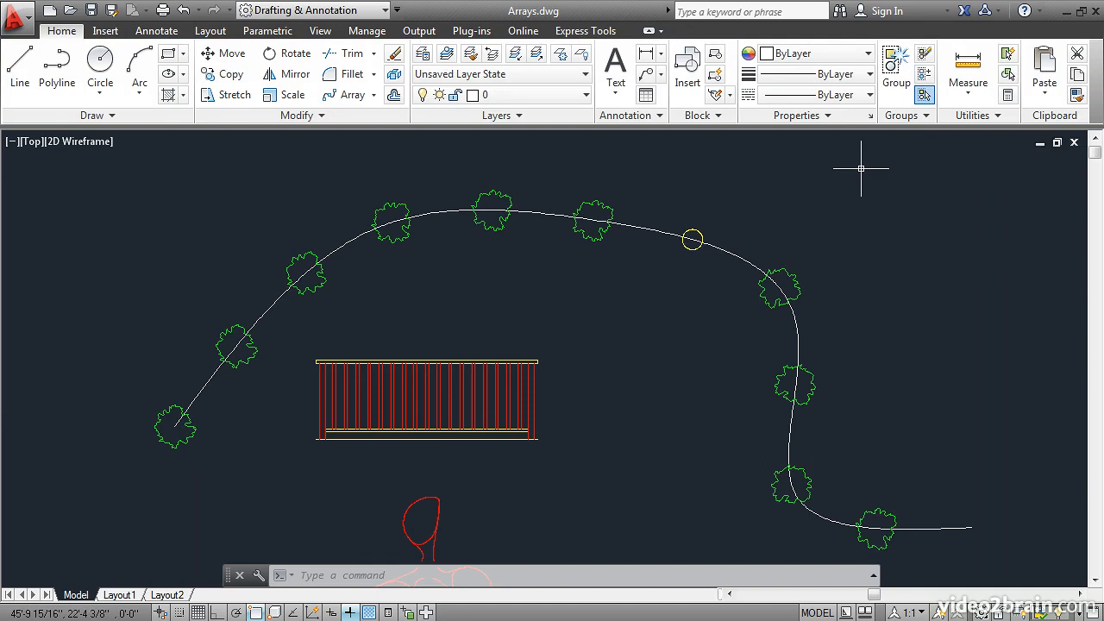